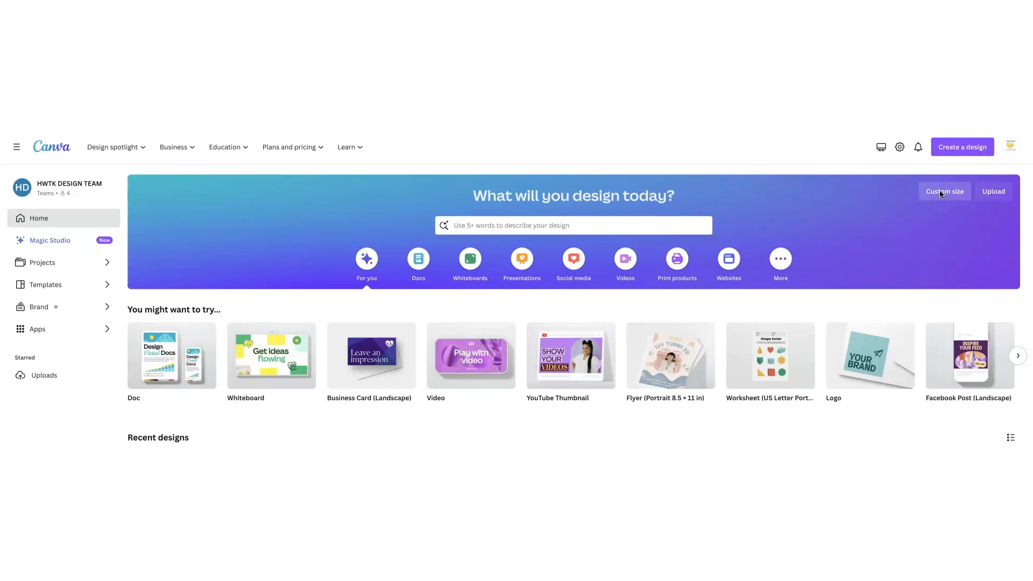
Create a new blank custom-size design 8.5 in wide and 11 in high
click(940, 193)
click(922, 234)
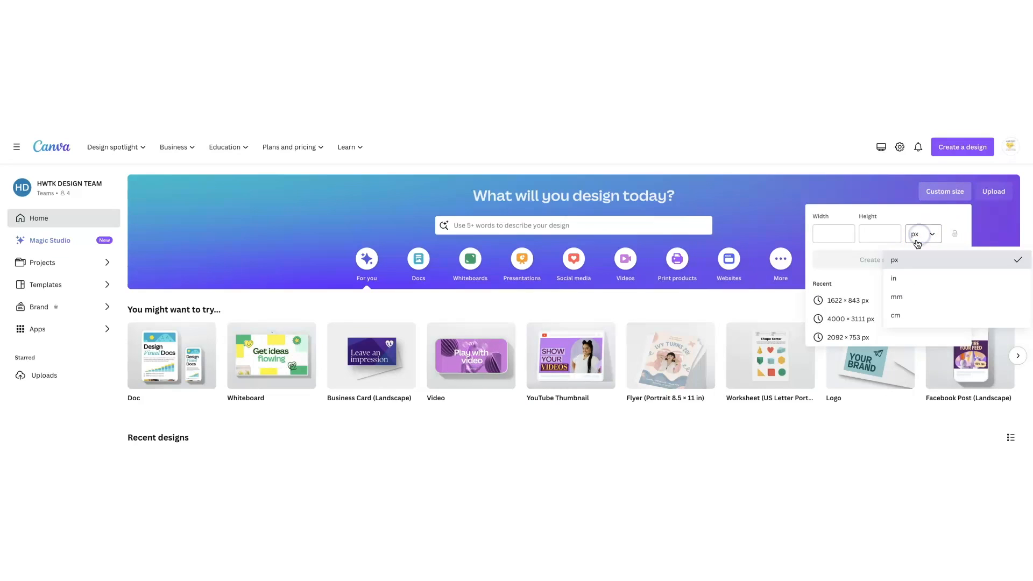
click(897, 280)
click(832, 233)
text(8)
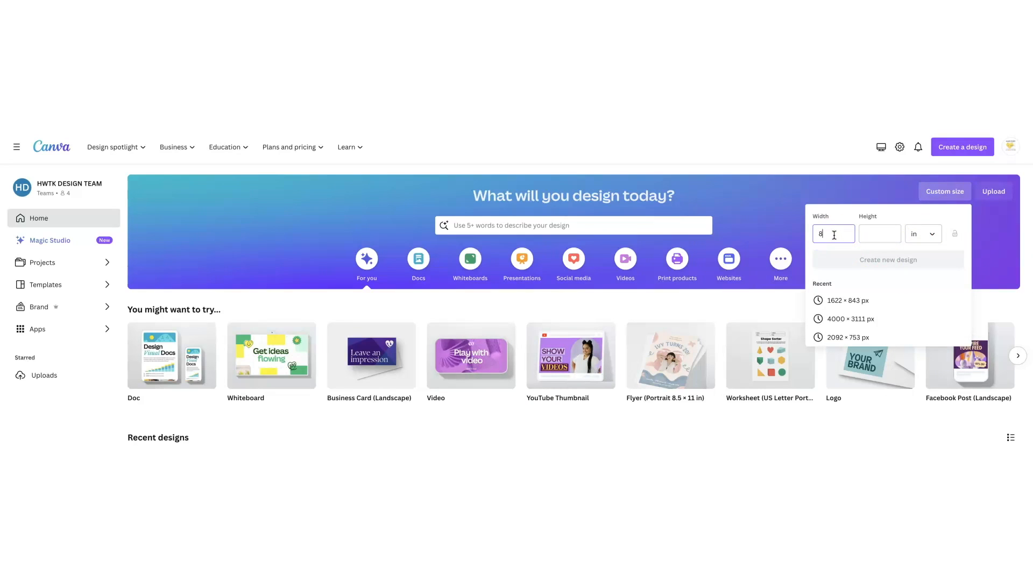
text(.5)
key(Tab)
text(11)
click(878, 262)
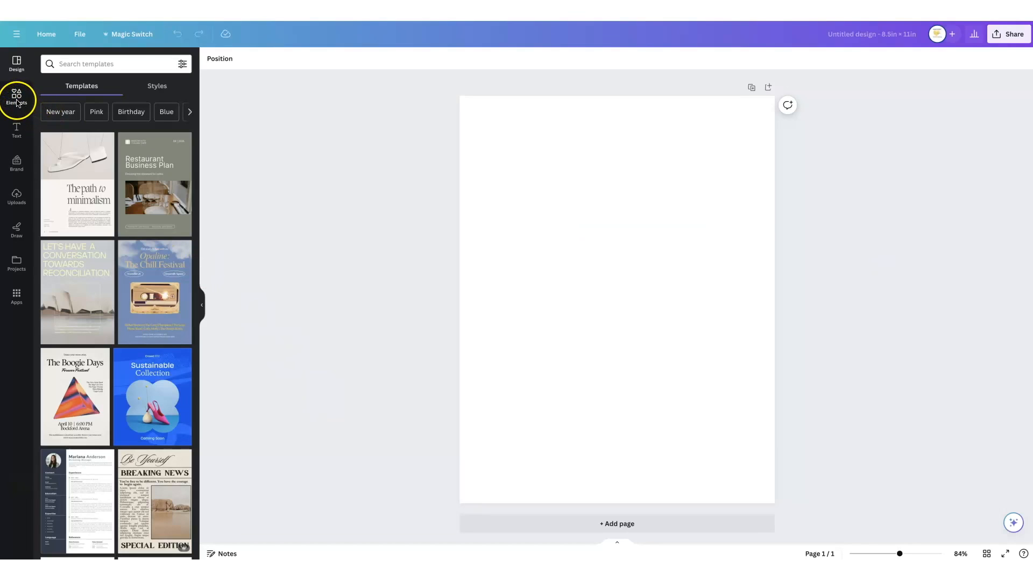
Add a square shape from the shapes library to the blank page
click(15, 102)
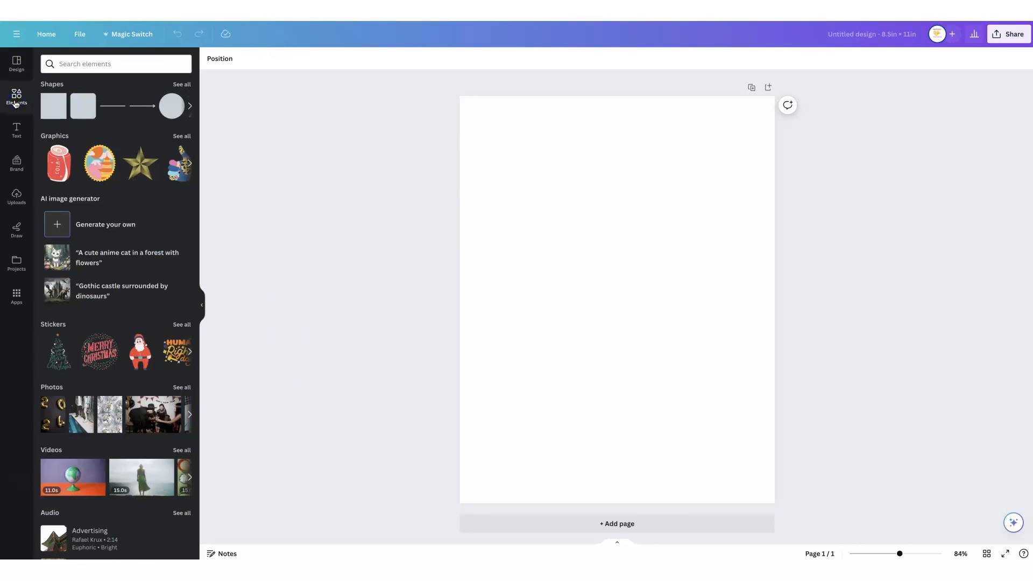
click(179, 84)
click(53, 248)
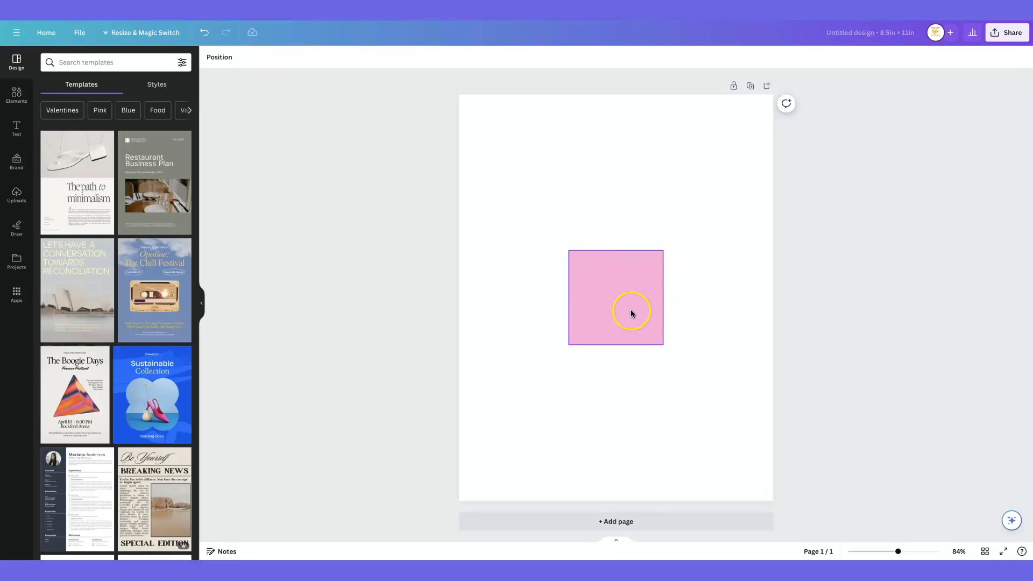
Set the pink square's width to 4.13 in and its height to 6.35 in
click(631, 309)
click(646, 58)
click(60, 236)
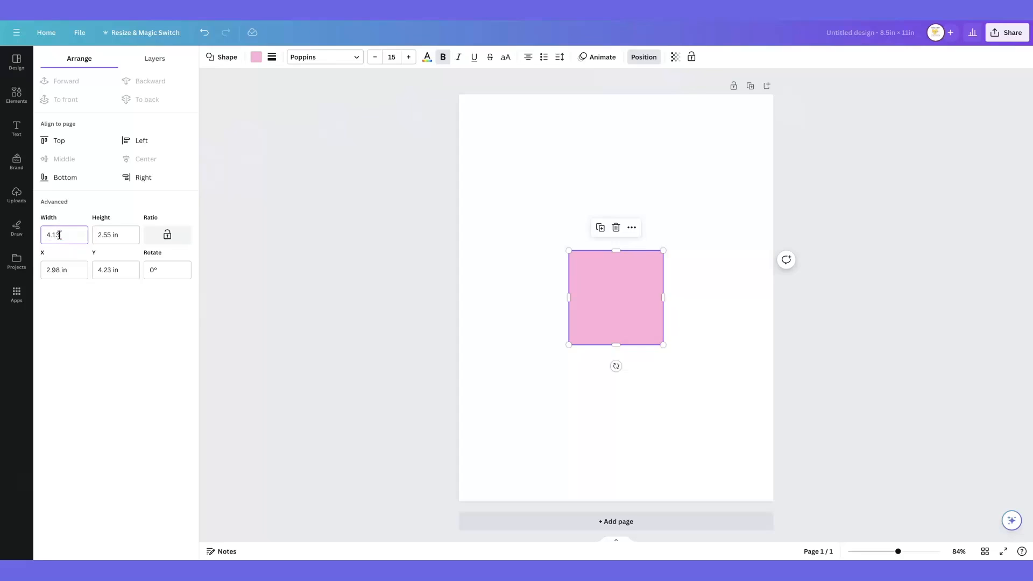
key(Tab)
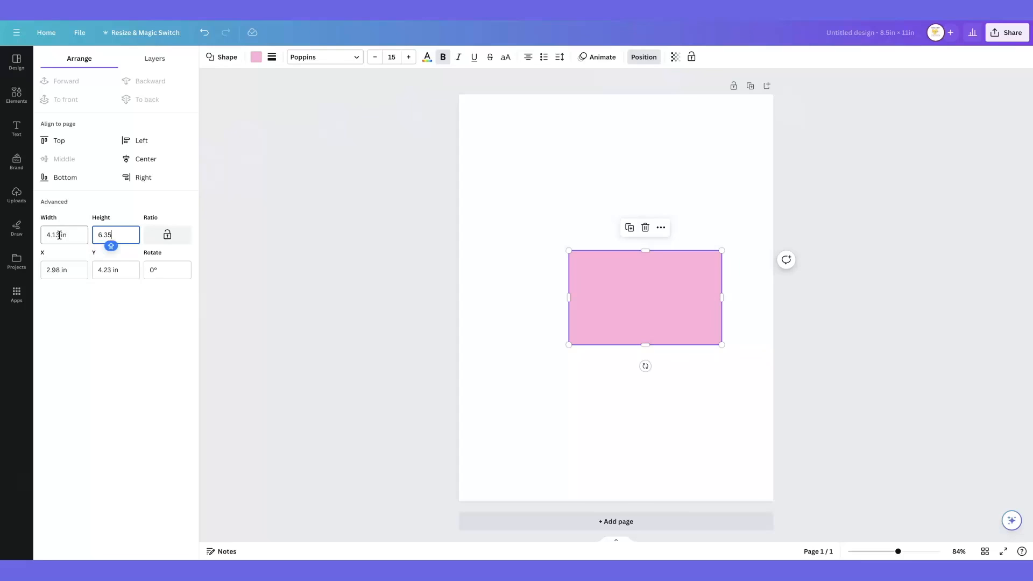
key(Tab)
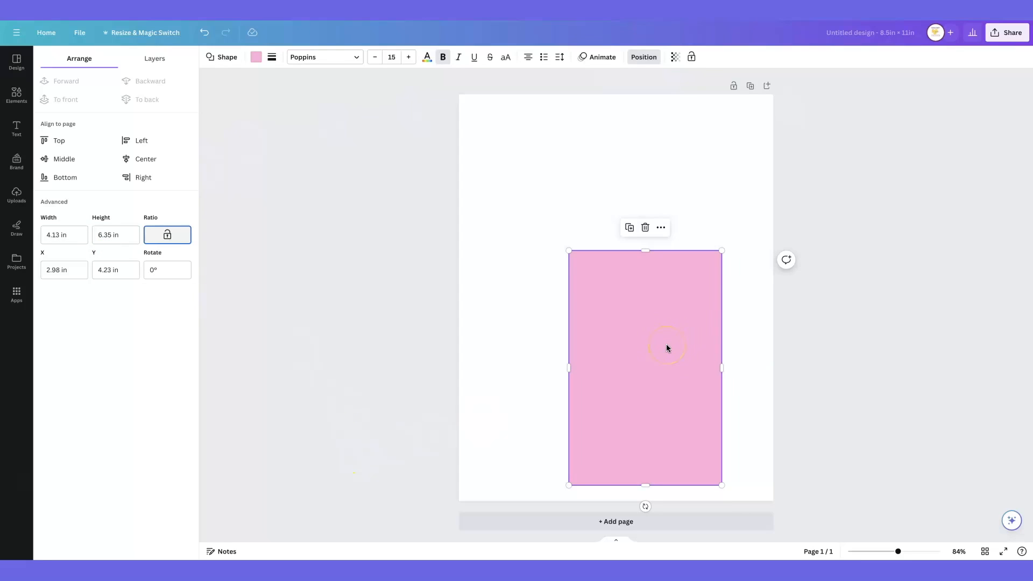
Rotate the pink rectangle to -90° so it lies horizontally, and centre it across the page
drag(666, 346, 657, 256)
drag(634, 413, 729, 275)
drag(662, 279, 644, 279)
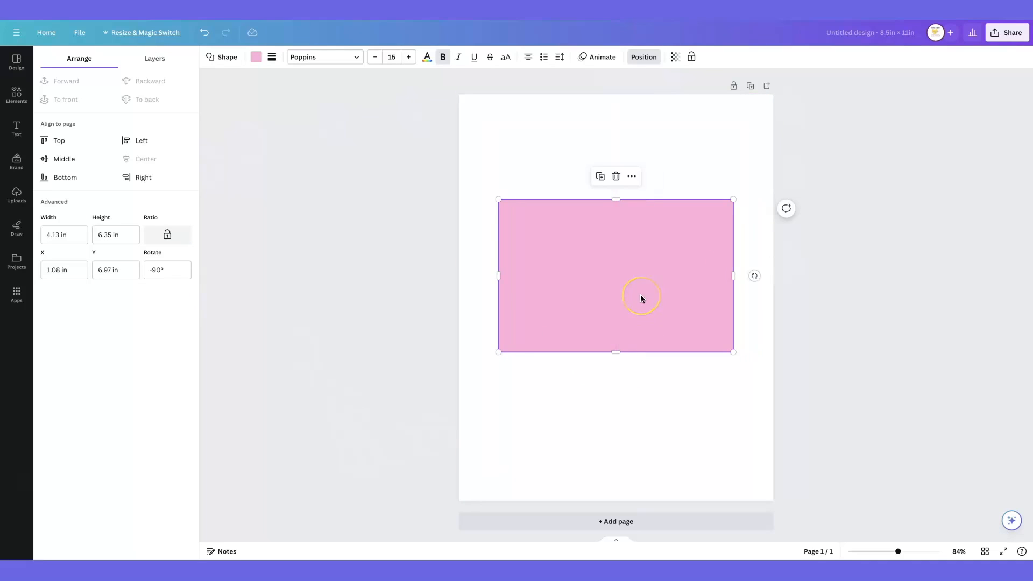
Duplicate the pink rectangle and fill the copy with light gray
click(600, 176)
click(256, 56)
click(151, 256)
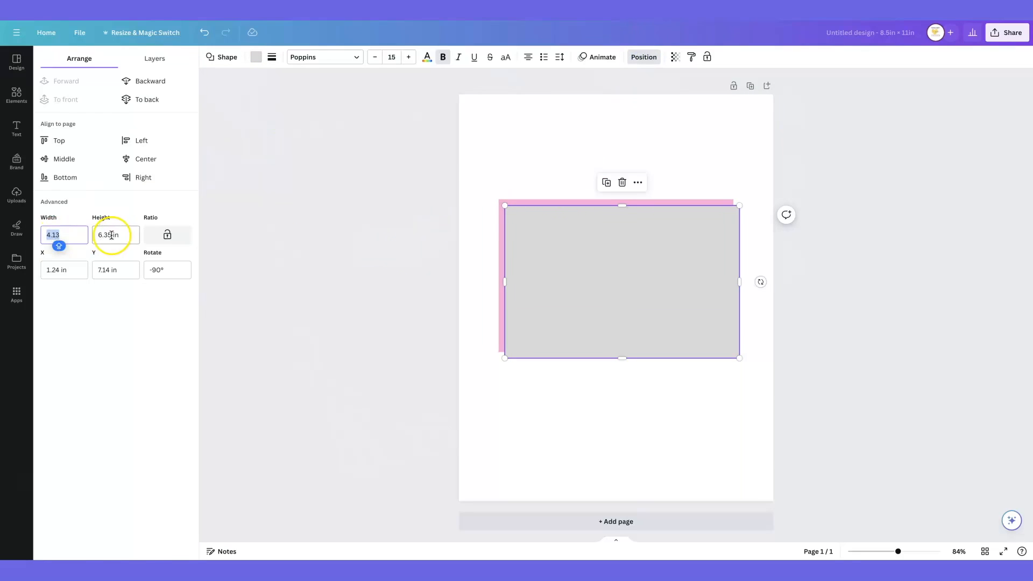
Set the gray rectangle's height to 1.75 in and align it with the left end of the pink rectangle
double_click(109, 236)
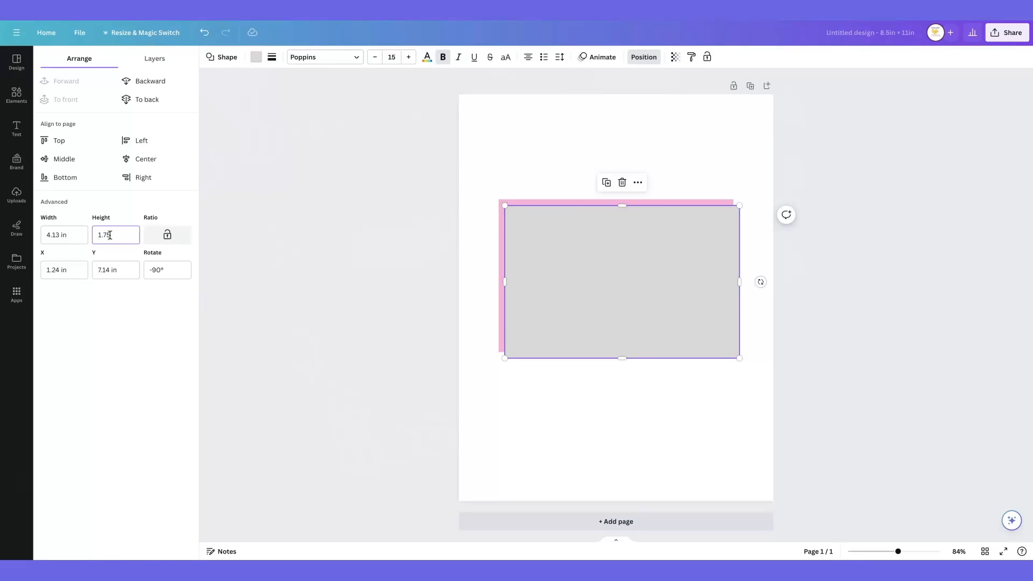
key(Tab)
drag(531, 235, 525, 227)
Duplicate the gray panel and align the copy with the right end of the pink rectangle
click(515, 177)
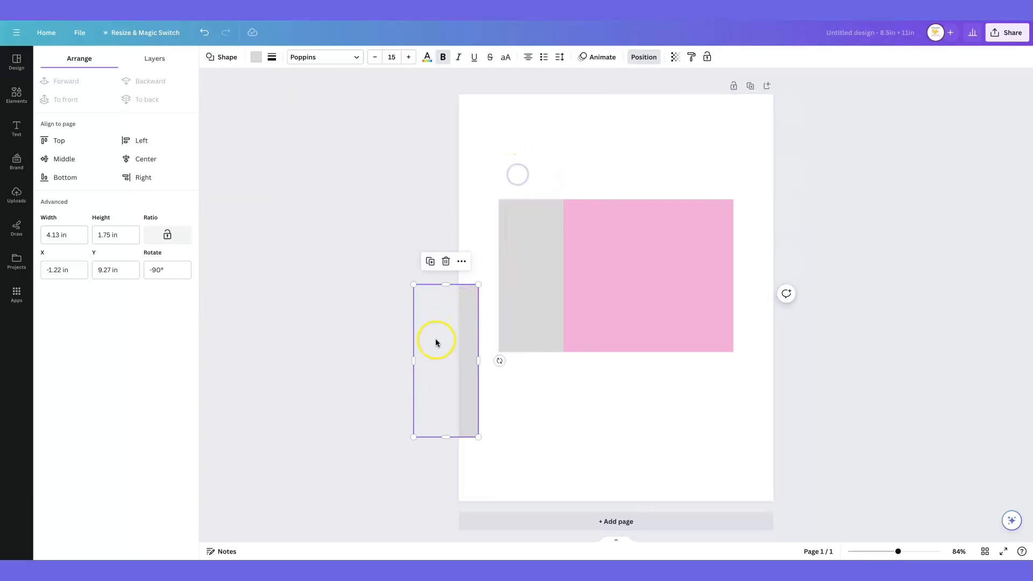
drag(584, 324, 719, 257)
click(718, 406)
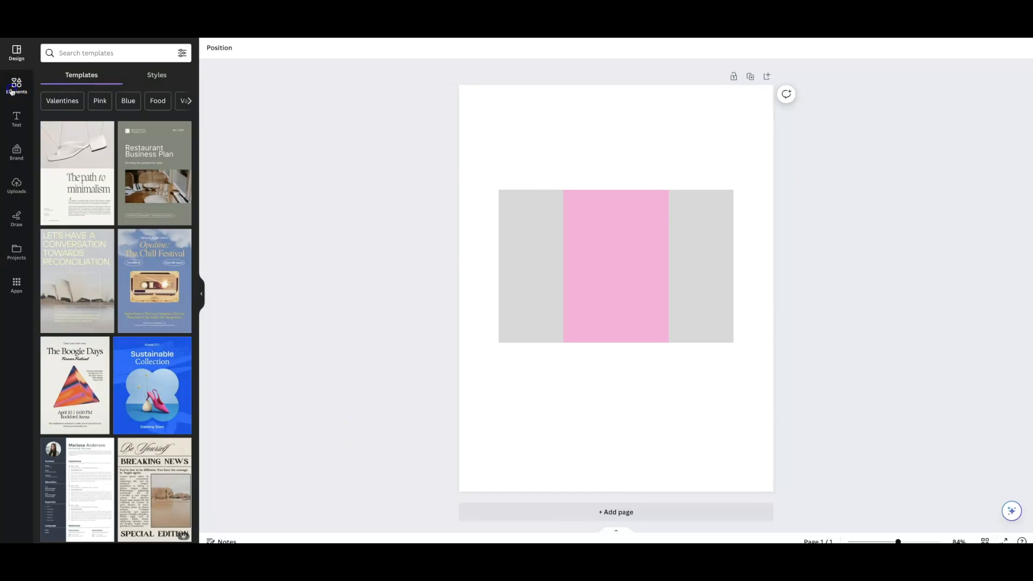
Search the elements library for "valentine day" and browse the graphics
click(12, 86)
click(112, 54)
text(valentine day)
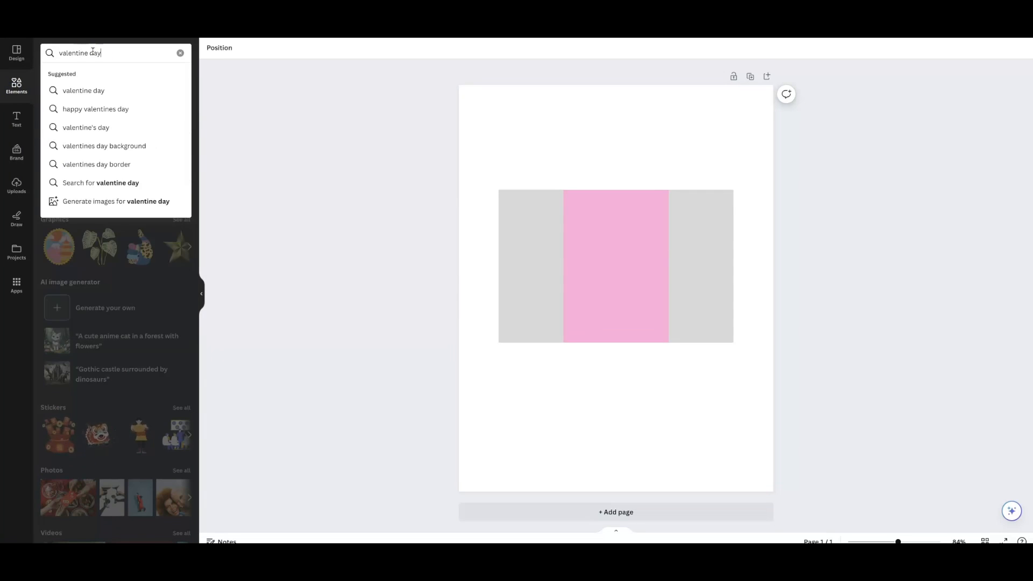
key(Return)
click(74, 75)
scroll(133, 121, down, 10)
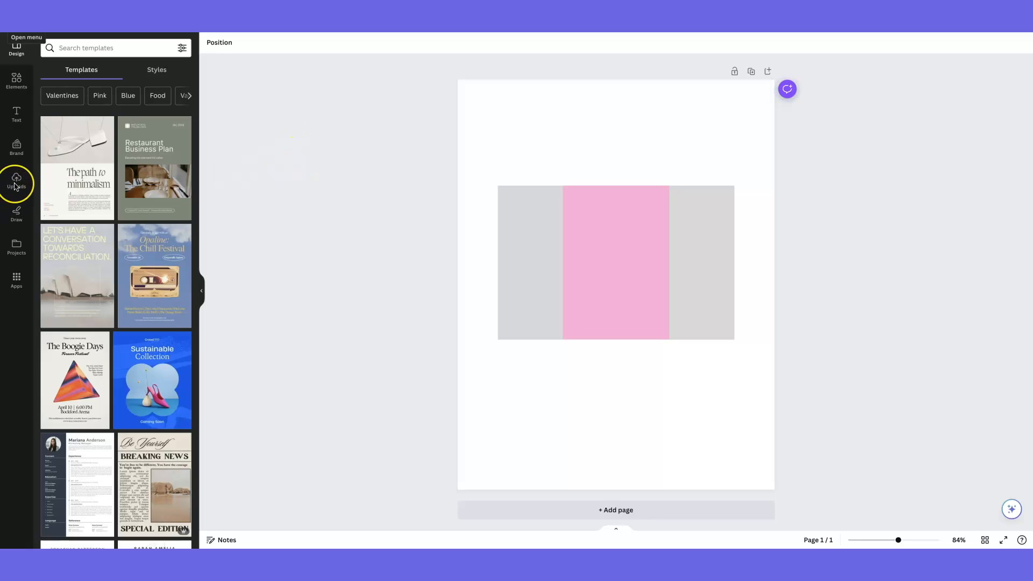
Upload the five Valentine construction PNG images numbered 09 to 13 from the computer
click(15, 183)
click(111, 71)
click(428, 291)
drag(428, 291, 654, 312)
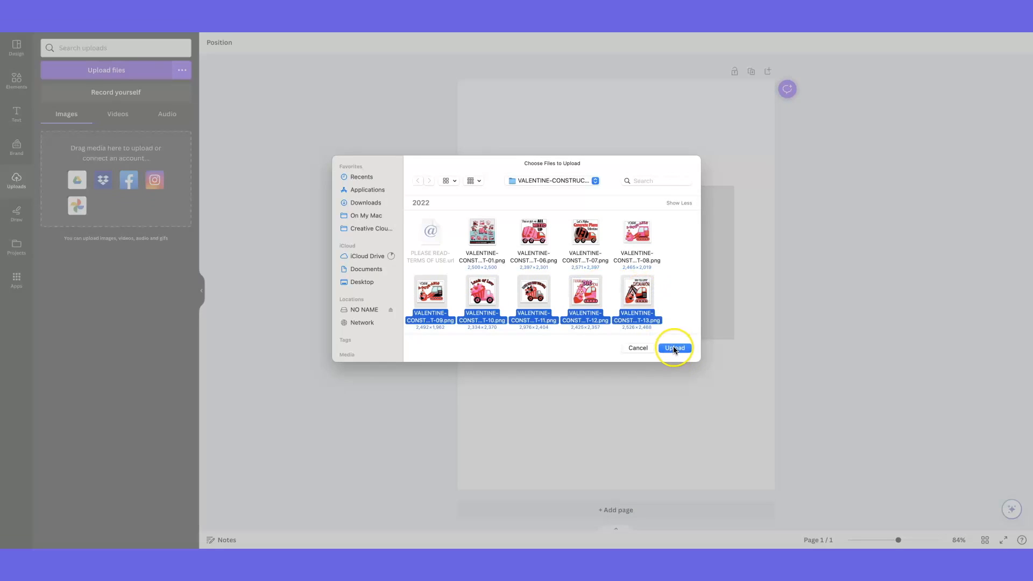
drag(532, 302, 107, 292)
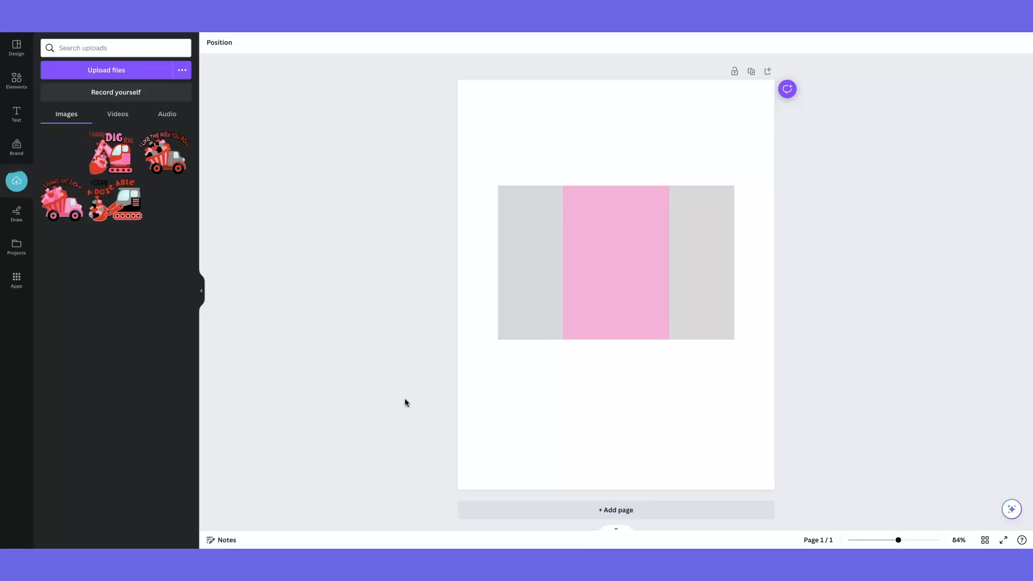
Add the "Loads of Love" truck image, shrink it, and centre it on the pink middle panel
click(62, 199)
click(768, 148)
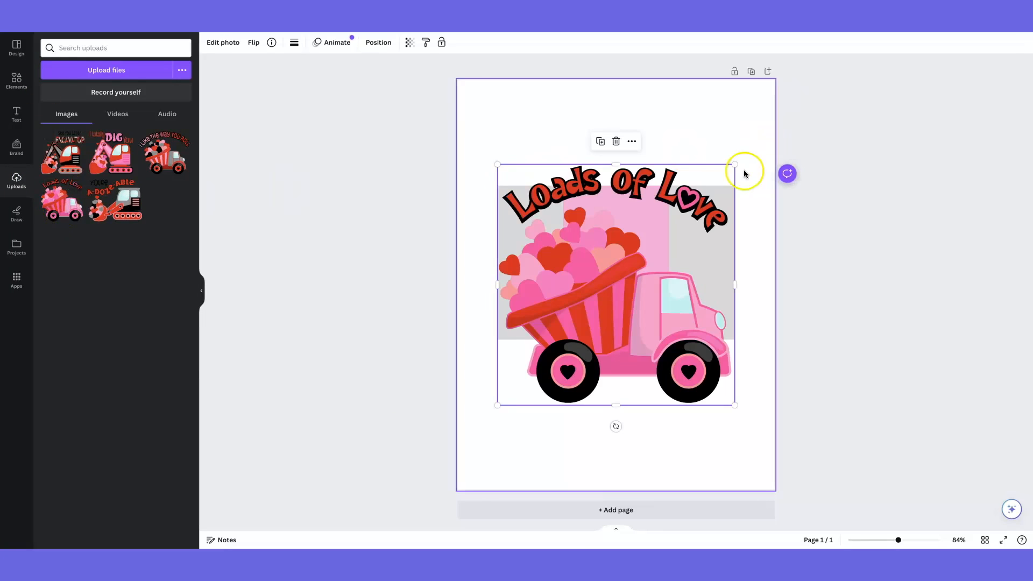
drag(734, 163, 536, 335)
drag(523, 383, 615, 284)
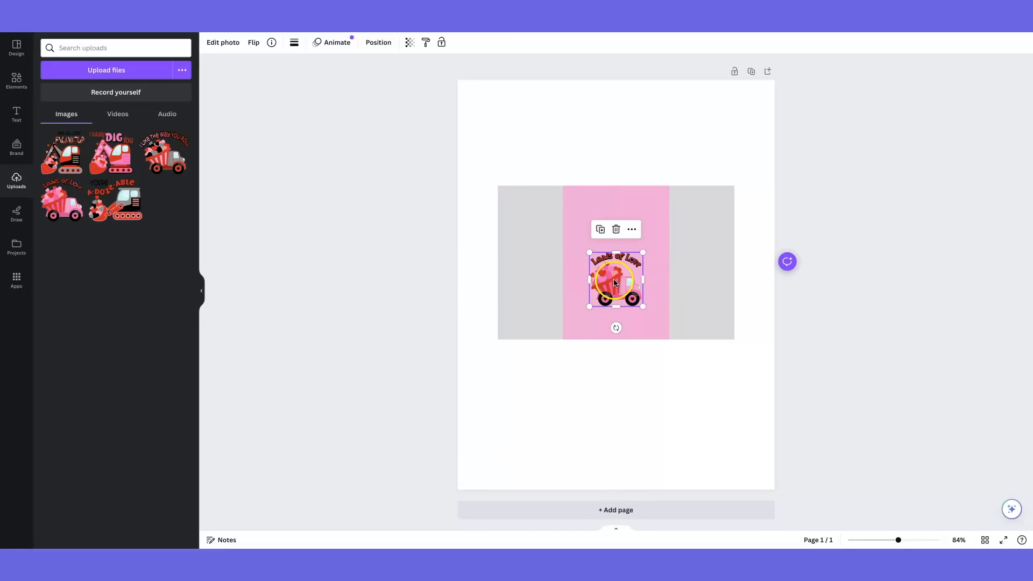
click(478, 467)
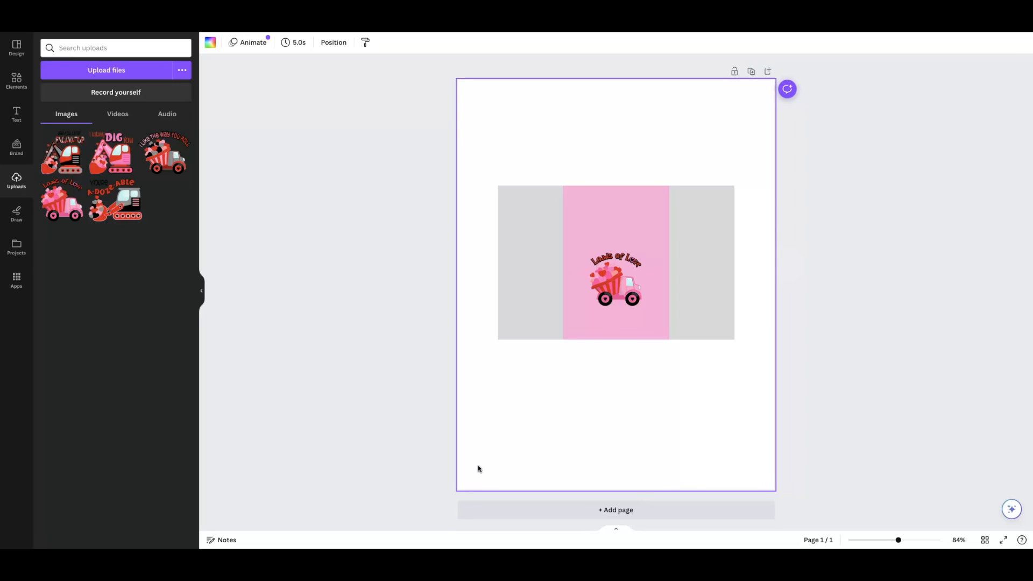
Apply an Outline shadow effect to the truck image, colour it white, and adjust the outline's thickness
click(616, 289)
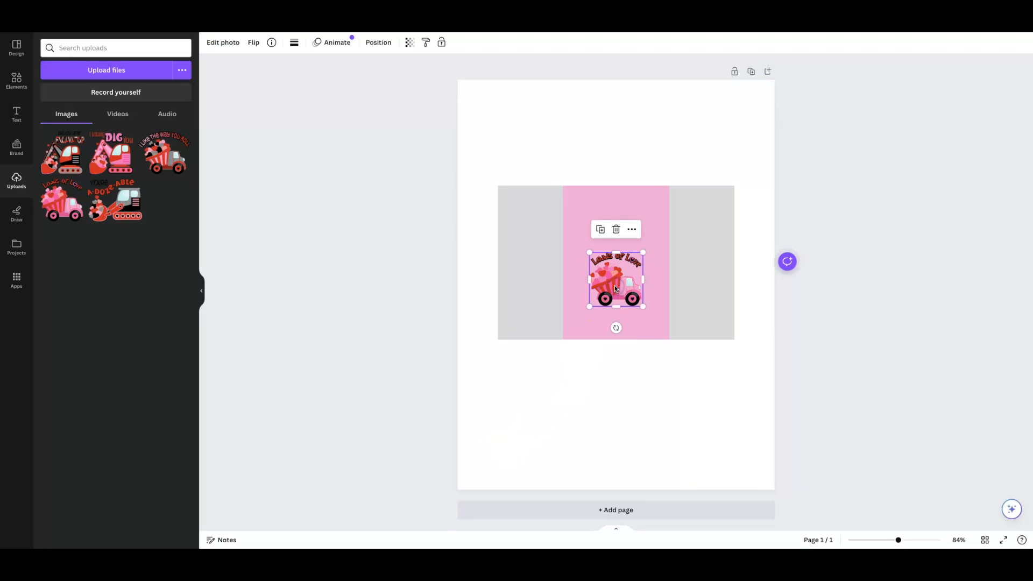
click(222, 43)
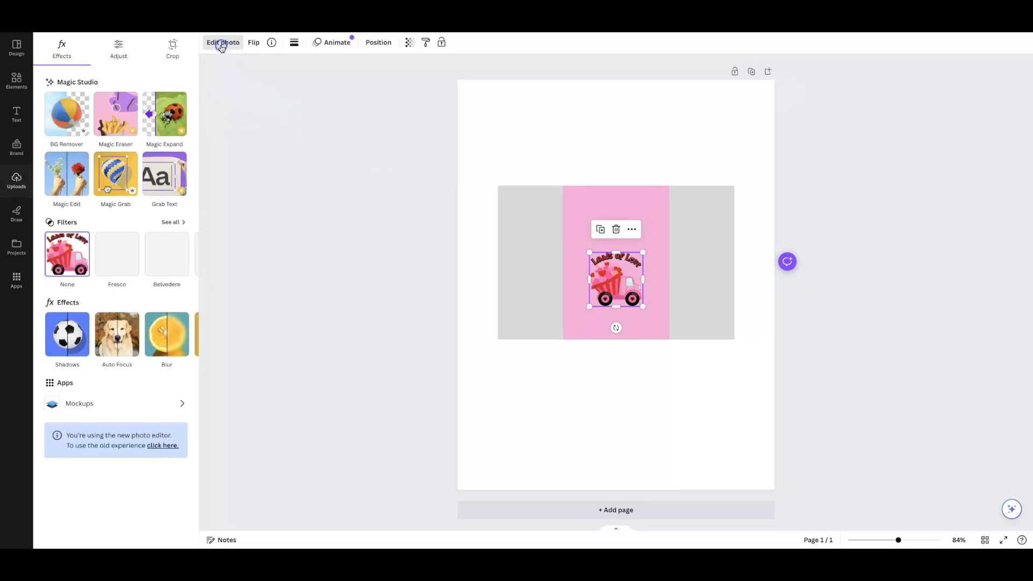
click(63, 336)
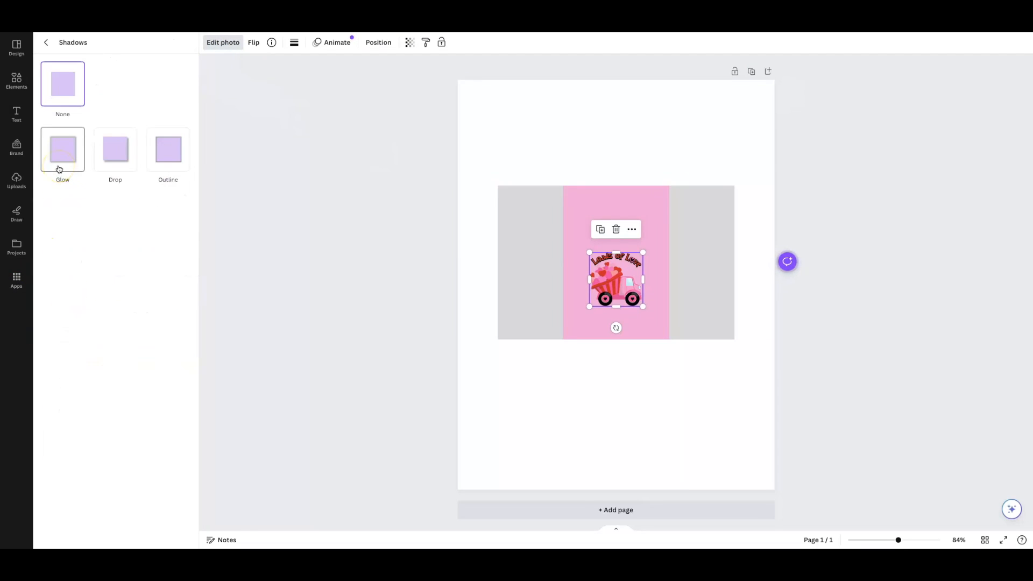
click(163, 154)
click(183, 318)
drag(187, 386, 181, 335)
drag(89, 212, 118, 213)
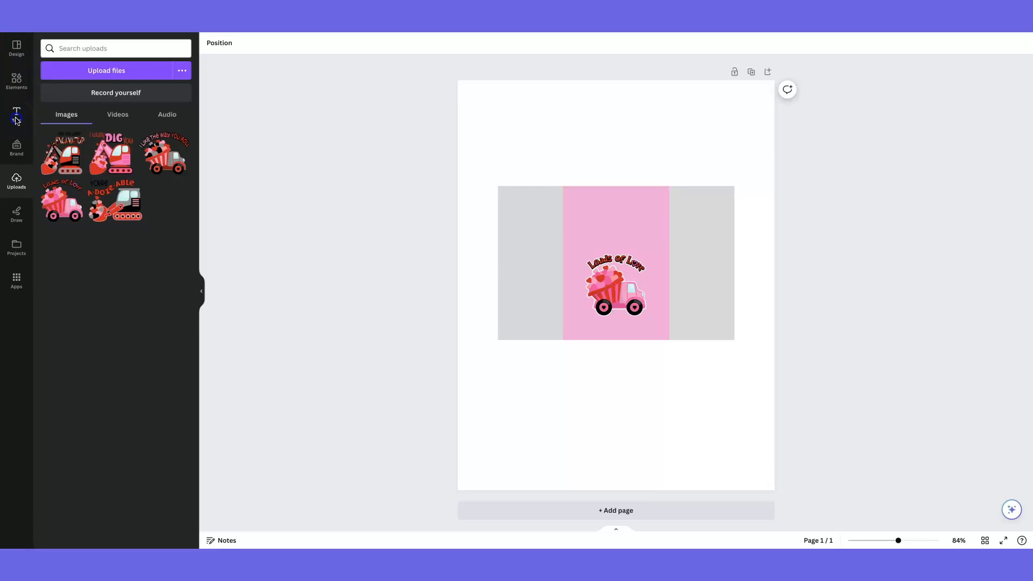
Add the "hugs + kisses" font combination, scaled down to fit on the pink panel above the truck
click(16, 119)
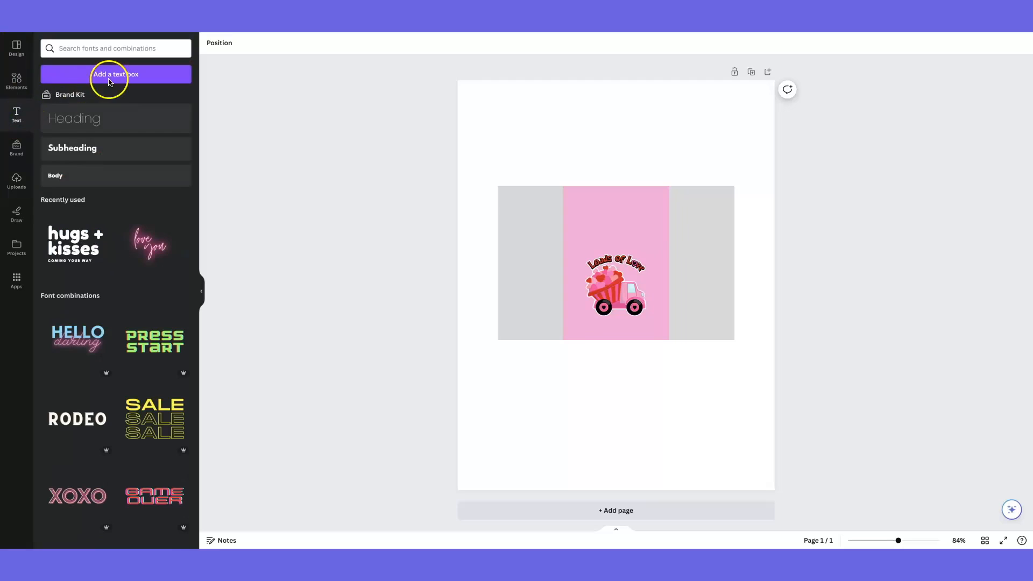
click(125, 76)
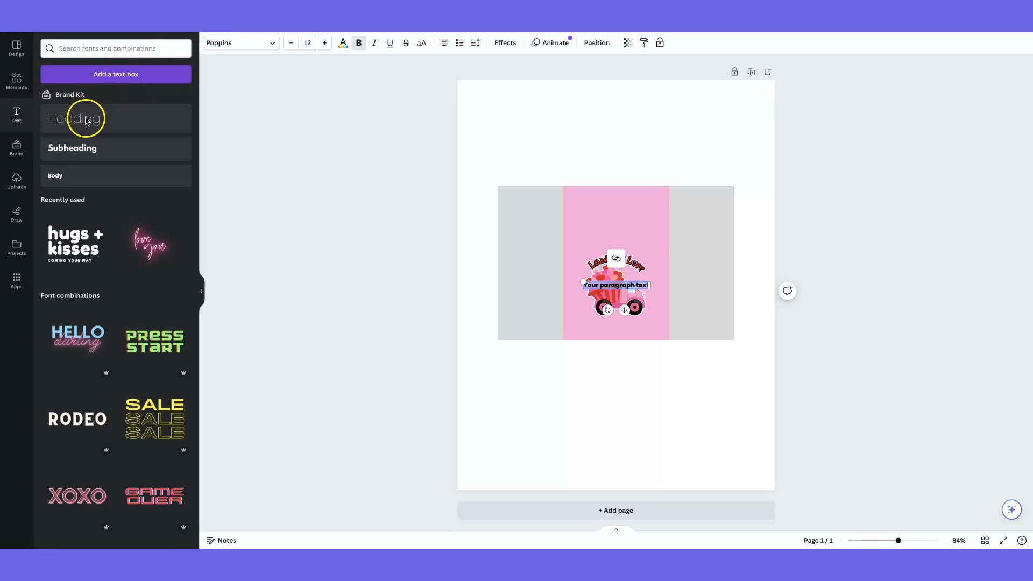
scroll(56, 210, down, 3)
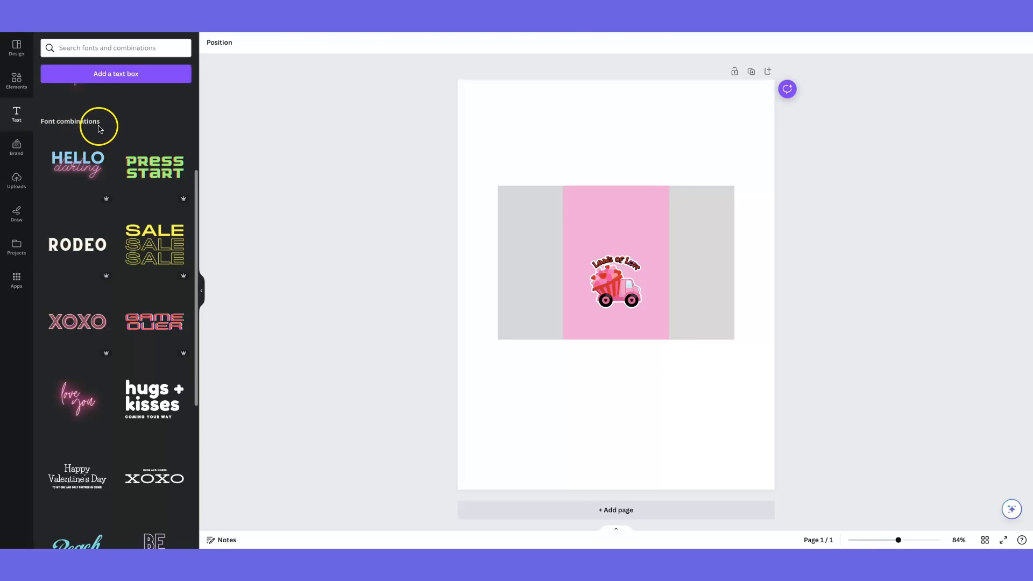
scroll(64, 191, down, 1)
scroll(65, 192, down, 4)
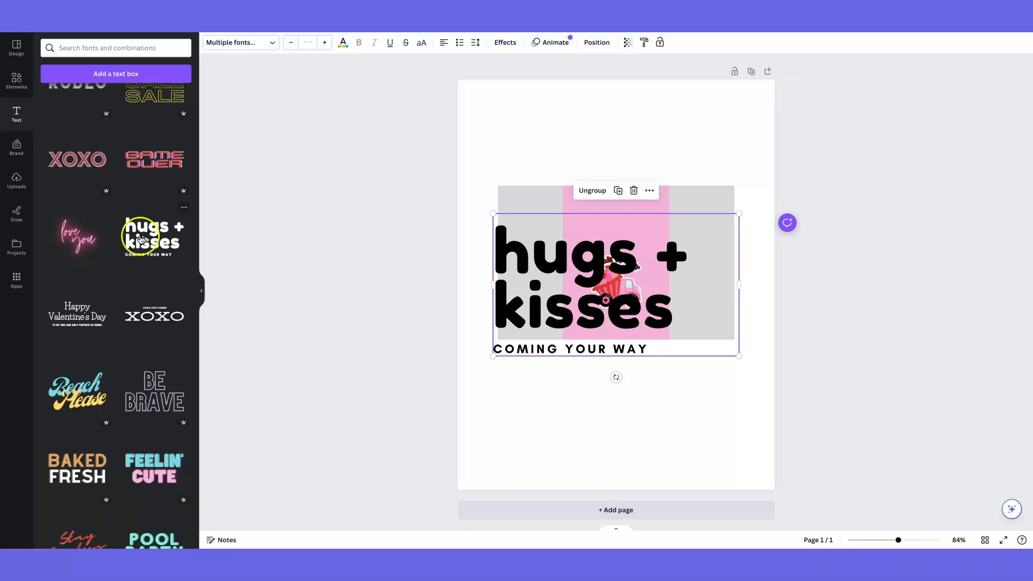
drag(739, 213, 587, 318)
drag(520, 334, 608, 222)
Ungroup the font combination and replace its main text with "HAPPY VALENTINE'S DAY"
click(598, 172)
double_click(641, 232)
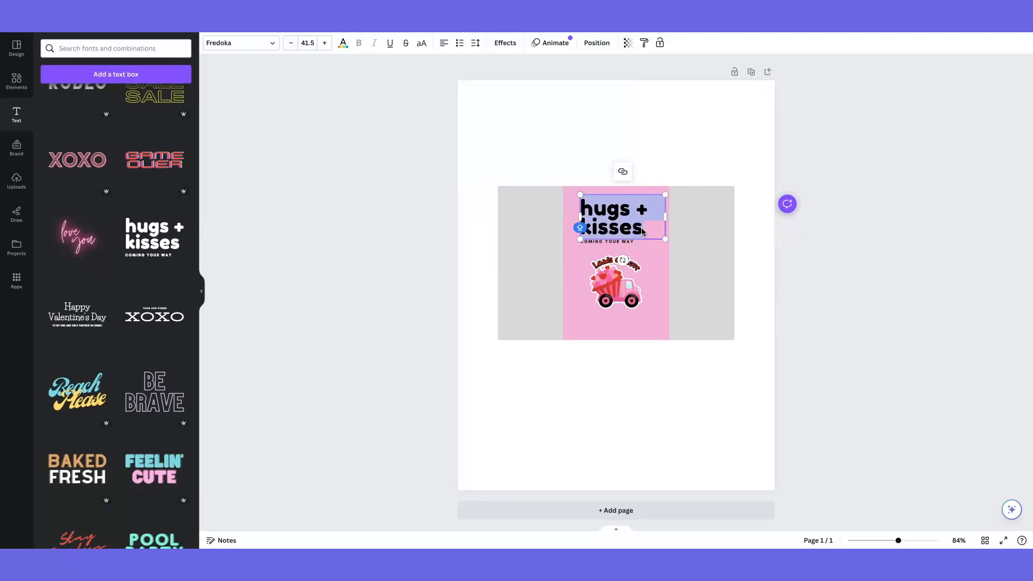
key(BackSpace)
text(HAPPY)
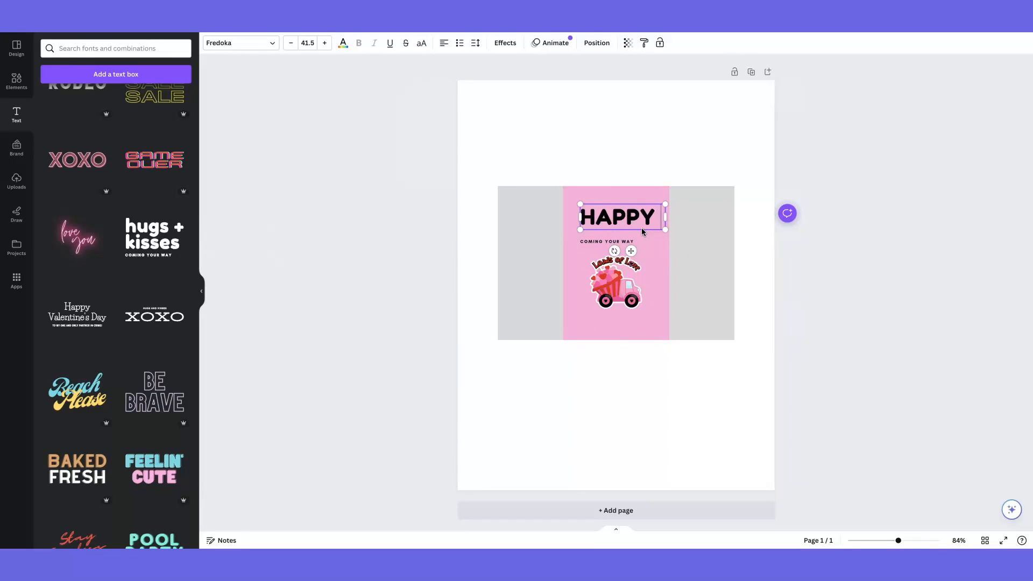
text( VALENTINE)
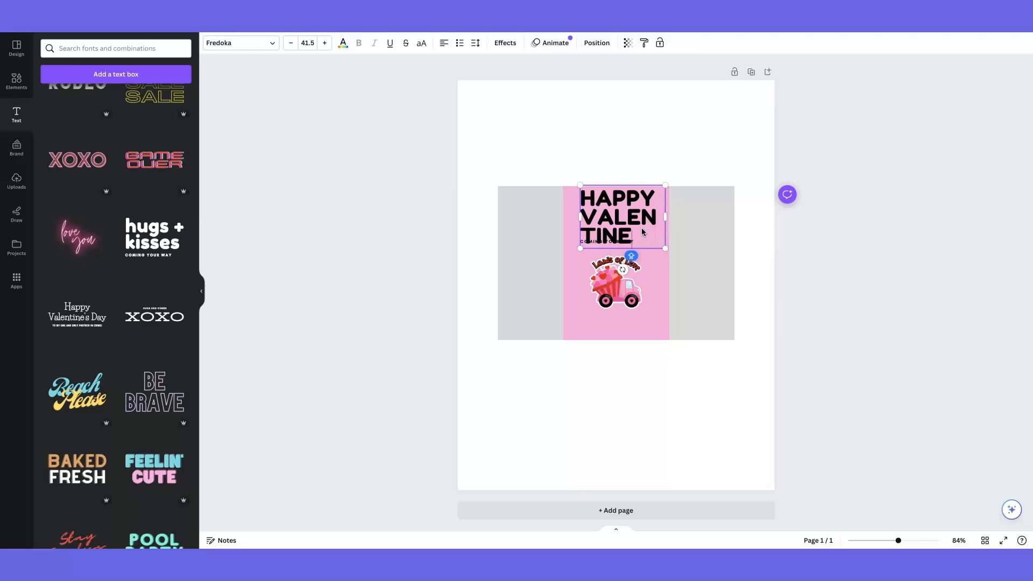
text('S DAY)
Resize the heading to fit the pink panel at font size 22.5 and centre-align its text
drag(580, 216, 487, 216)
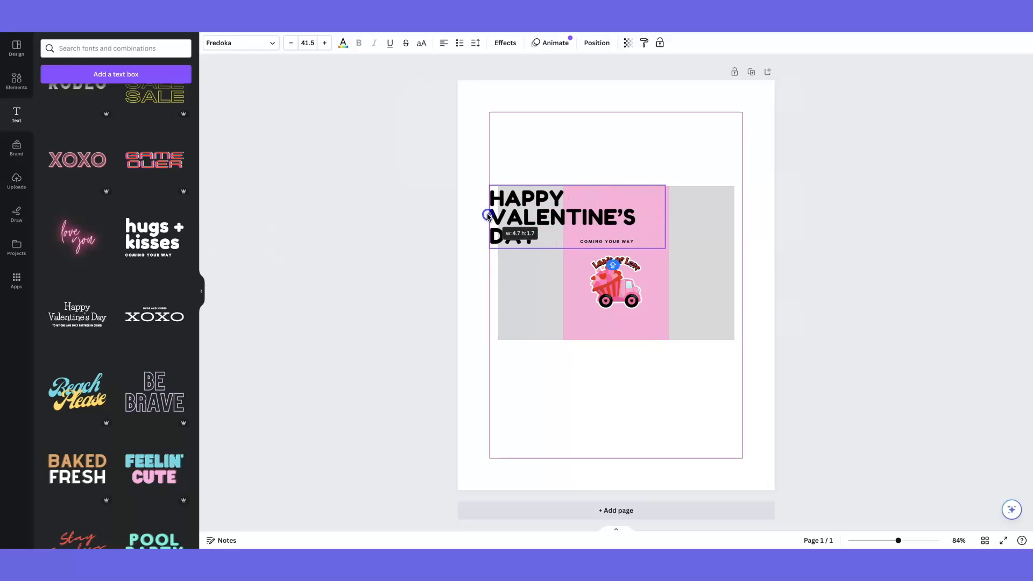
drag(665, 186, 663, 208)
click(444, 43)
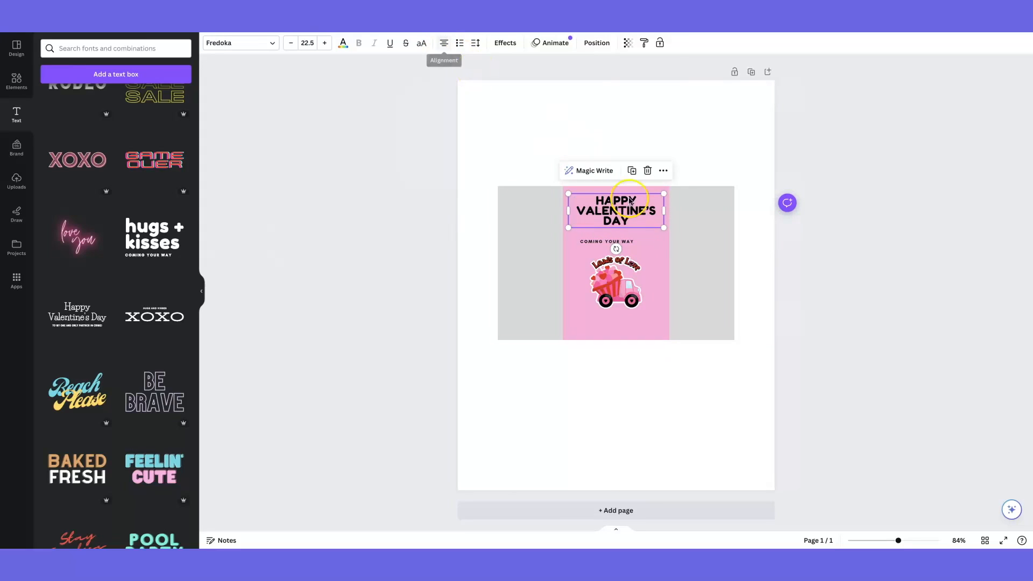
Increase the "HAPPY VALENTINE'S DAY" text to size 26.5 and colour it white
double_click(631, 201)
key(super+shift+period)
key(super+shift+period)
key(super+shift+period)
key(super+shift+period)
click(343, 43)
click(154, 99)
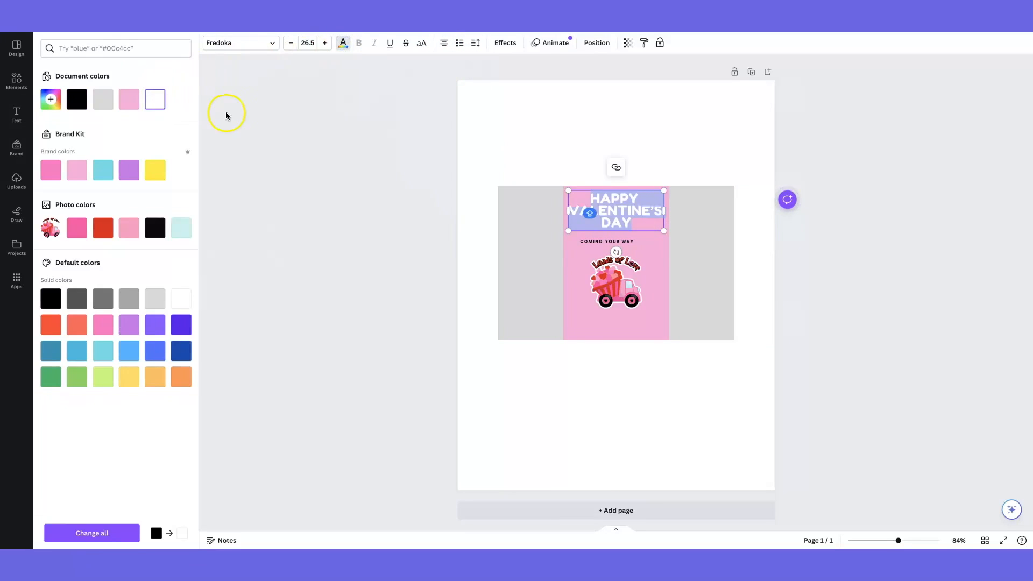
click(421, 192)
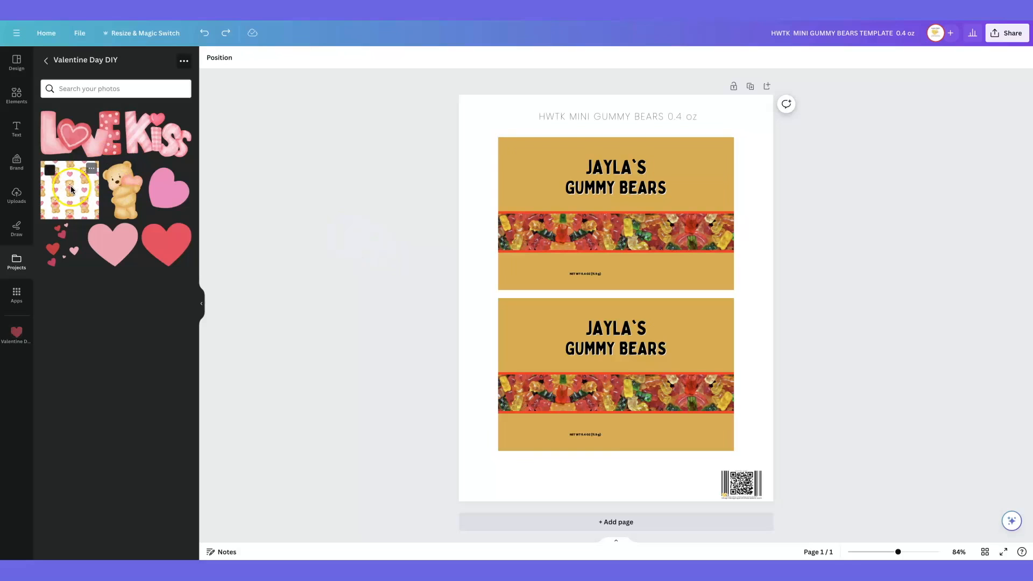
Add the teddy-bear pattern image, crop it to a single bear holding a heart and place the bear on the upper label
drag(69, 190, 491, 373)
drag(505, 429, 505, 383)
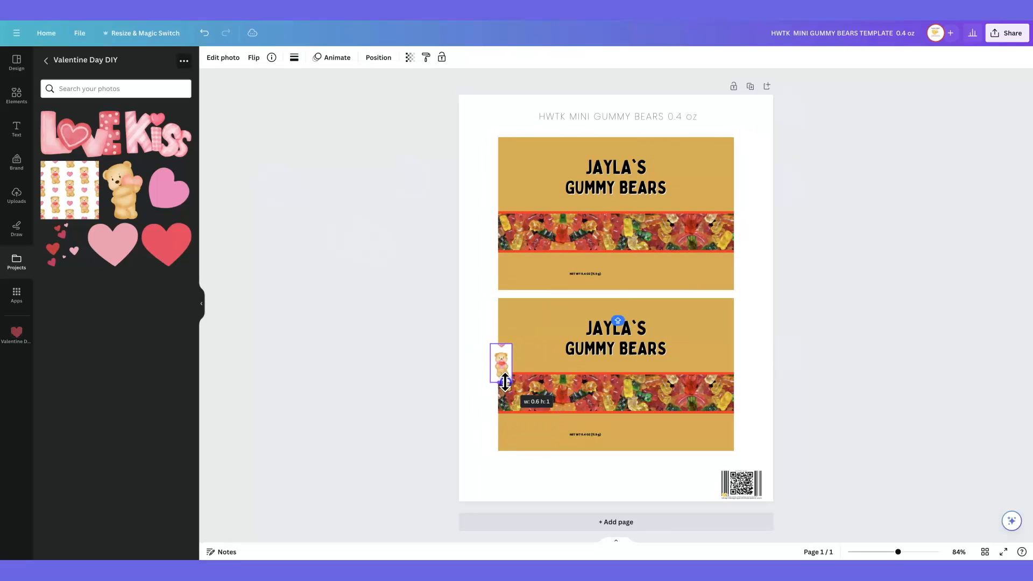
drag(506, 343, 505, 350)
drag(499, 365, 623, 295)
Remove the background from the bear image, enlarge it and position it over the upper label's gummy photo band
click(216, 61)
click(75, 138)
drag(635, 221, 648, 218)
drag(680, 286, 688, 297)
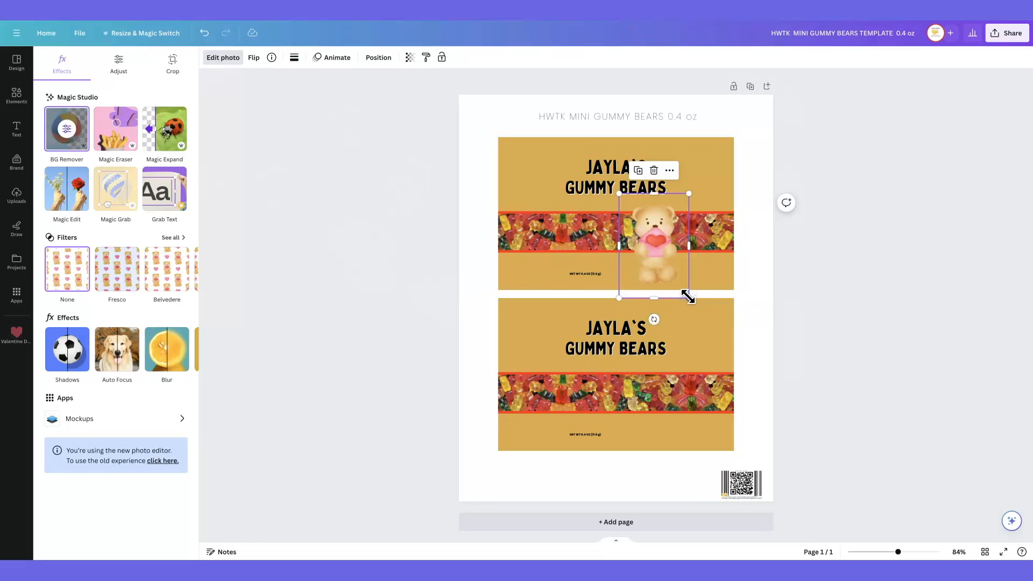
Apply an Outline shadow effect to the bear in white (#FFFFFF)
click(67, 349)
click(168, 164)
click(184, 333)
drag(176, 406, 180, 347)
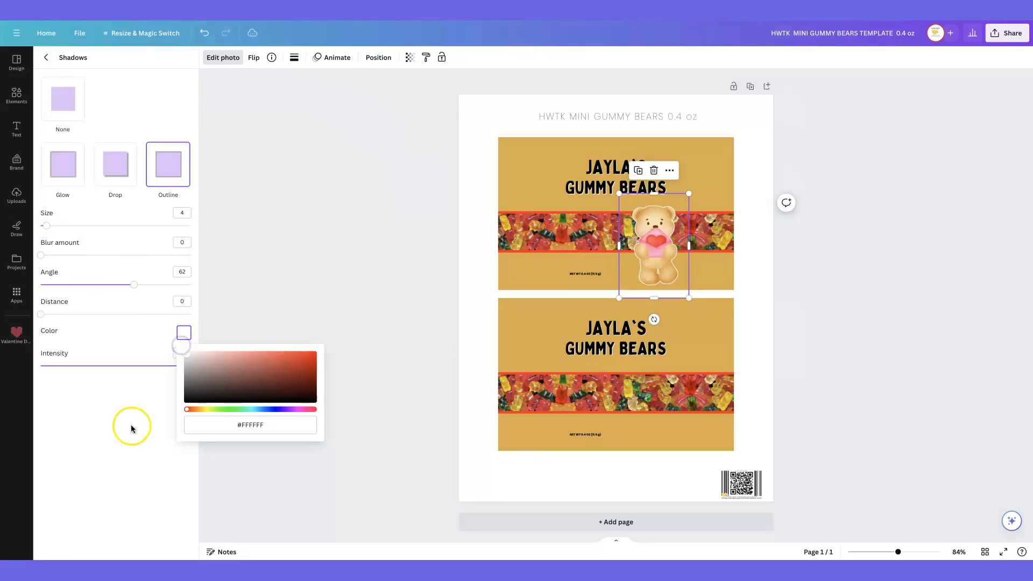
click(355, 383)
Replace the name above "GUMMY BEARS" on the upper label with "VALENTINE'S DAY", scaled and centred to fit on one line
double_click(606, 169)
text(VAL)
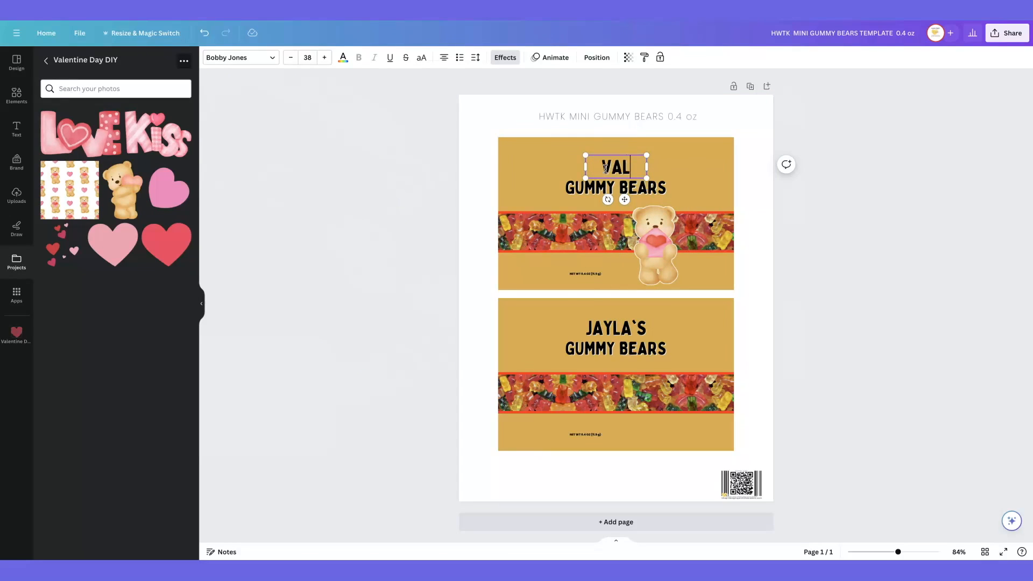
text(ENTINE'S)
drag(647, 179, 703, 176)
text(DAY)
drag(585, 180, 551, 178)
drag(702, 155, 680, 159)
drag(608, 170, 609, 170)
Recolour the upper label's gold background with the pink taken from the bear photo's colours
click(530, 164)
click(256, 58)
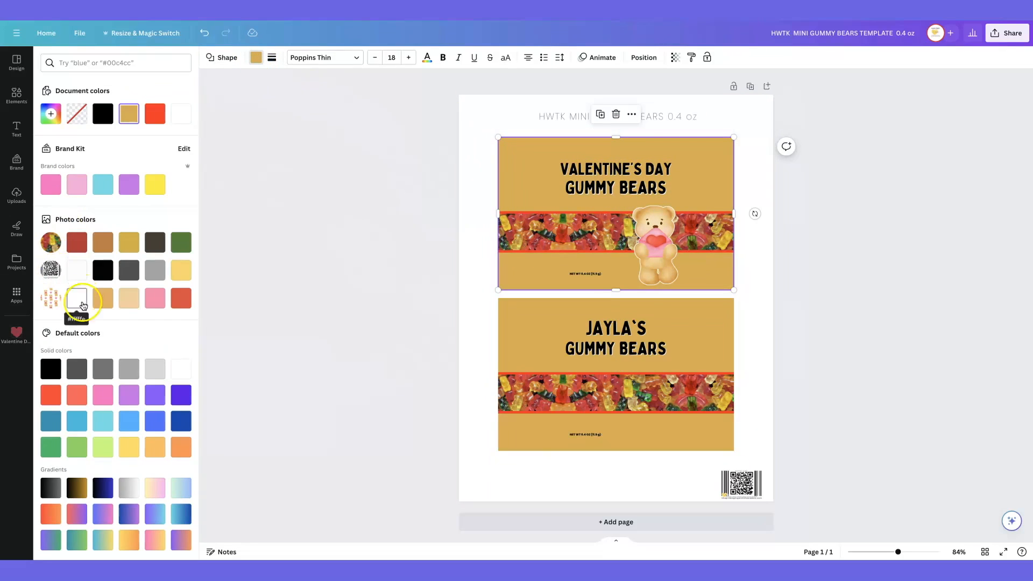
click(155, 299)
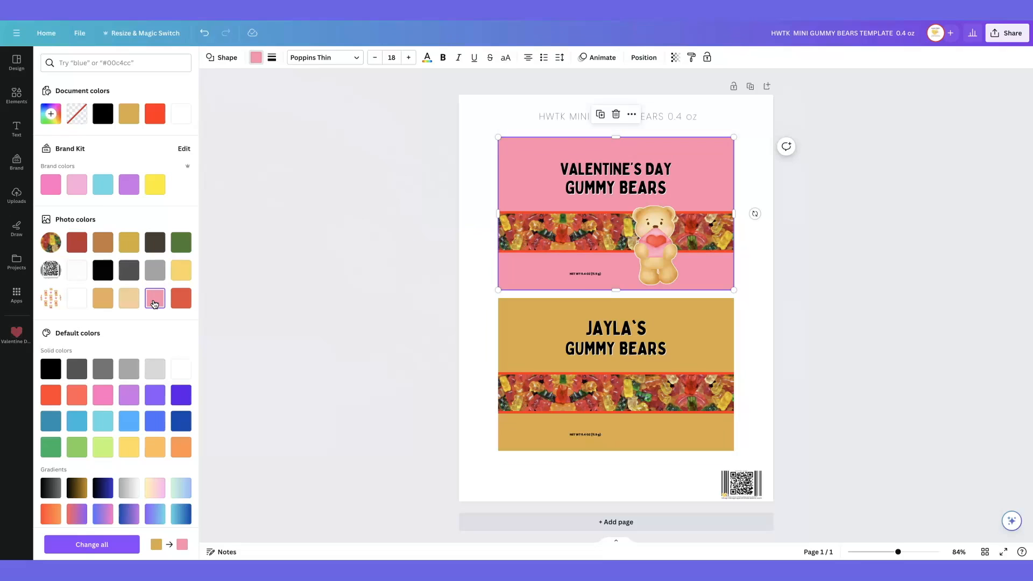
click(408, 310)
Colour the upper label's "GUMMY BEARS" text red (#ff1616) and apply the Outline text effect in white
click(616, 179)
click(343, 58)
click(155, 114)
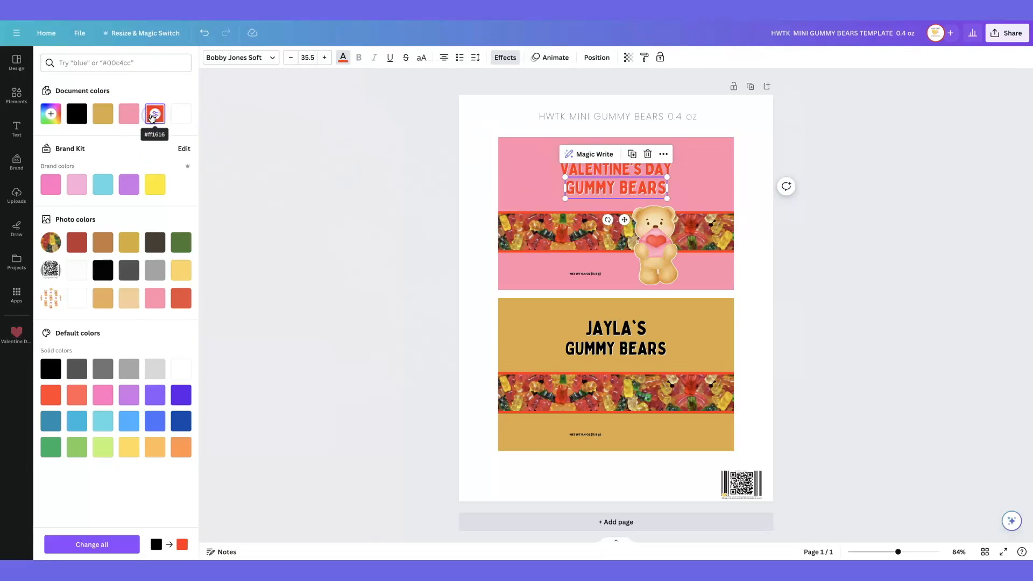
click(505, 57)
click(165, 176)
click(180, 250)
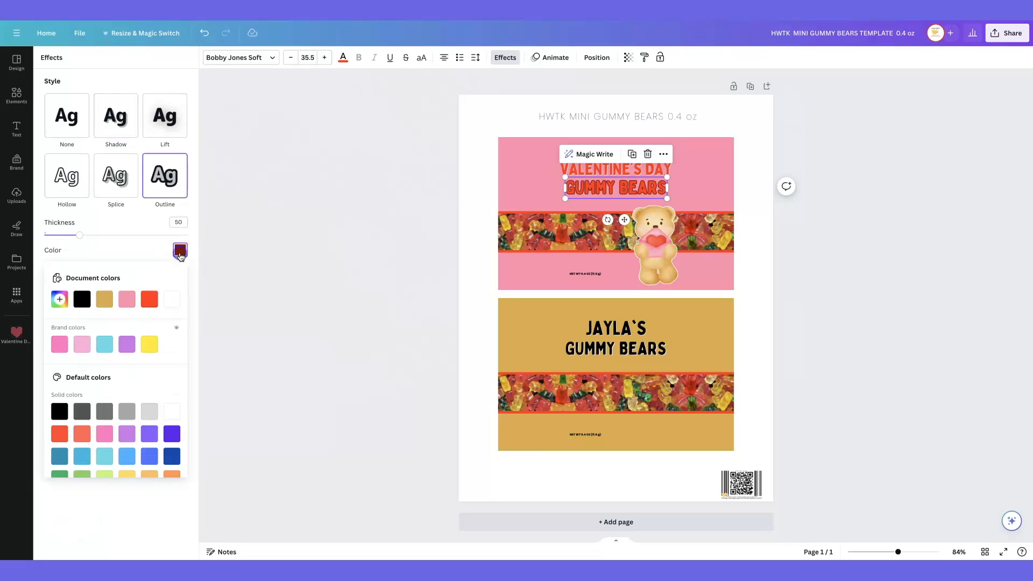
click(172, 299)
Enlarge the bear slightly and recolour the red strip behind the upper gummy photo band white
click(690, 192)
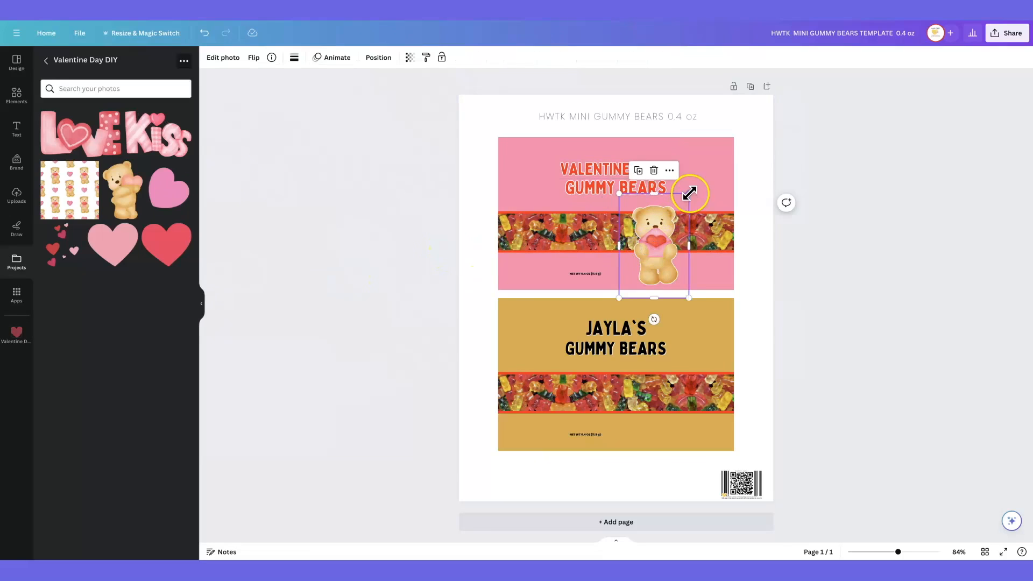
drag(690, 193, 695, 184)
click(540, 212)
click(256, 58)
click(51, 142)
scroll(52, 146, down, 1)
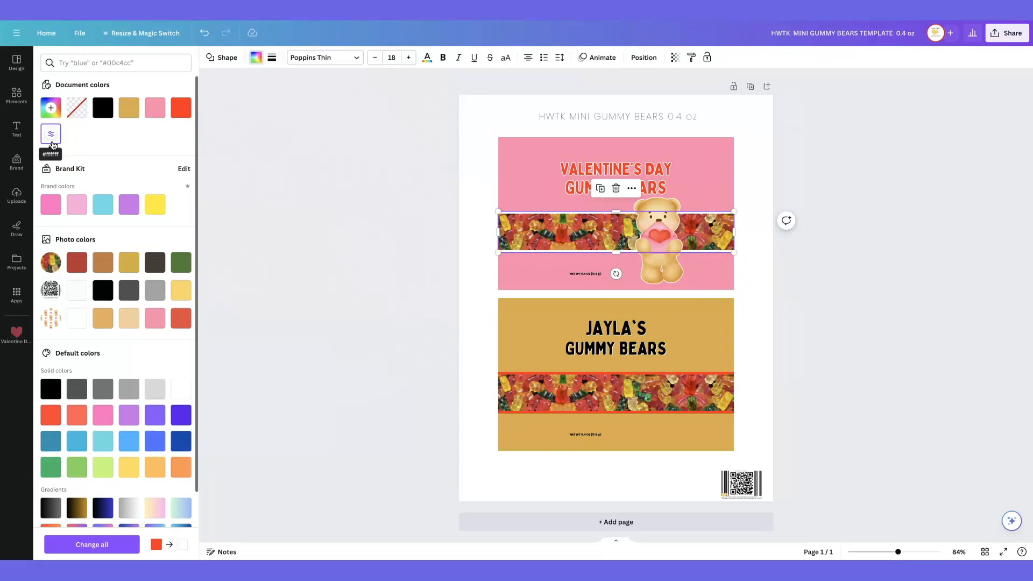
Add the "LOVE" and "Kiss" graphics at small size on either side of the upper label's heading
click(17, 262)
click(81, 134)
drag(742, 225, 530, 323)
drag(515, 357, 526, 176)
click(158, 134)
drag(741, 210, 530, 358)
mouse_move(511, 372)
mouse_down()
mouse_move(688, 218)
mouse_move(703, 176)
mouse_move(523, 372)
mouse_up()
Add the red heart at small size and scatter duplicates of it across the upper label's pink areas
click(159, 235)
drag(509, 145, 616, 150)
click(494, 120)
click(487, 199)
click(549, 201)
click(532, 175)
click(601, 121)
drag(622, 156, 506, 281)
click(709, 118)
click(743, 196)
click(680, 179)
click(746, 223)
click(674, 232)
click(755, 263)
click(106, 238)
drag(731, 198, 495, 354)
click(477, 395)
drag(511, 388, 549, 145)
key(Delete)
Add the bright pink heart graphic at small size near the upper label's top edge and recolour it crimson
click(170, 204)
drag(679, 217, 568, 176)
drag(551, 164, 547, 152)
click(317, 61)
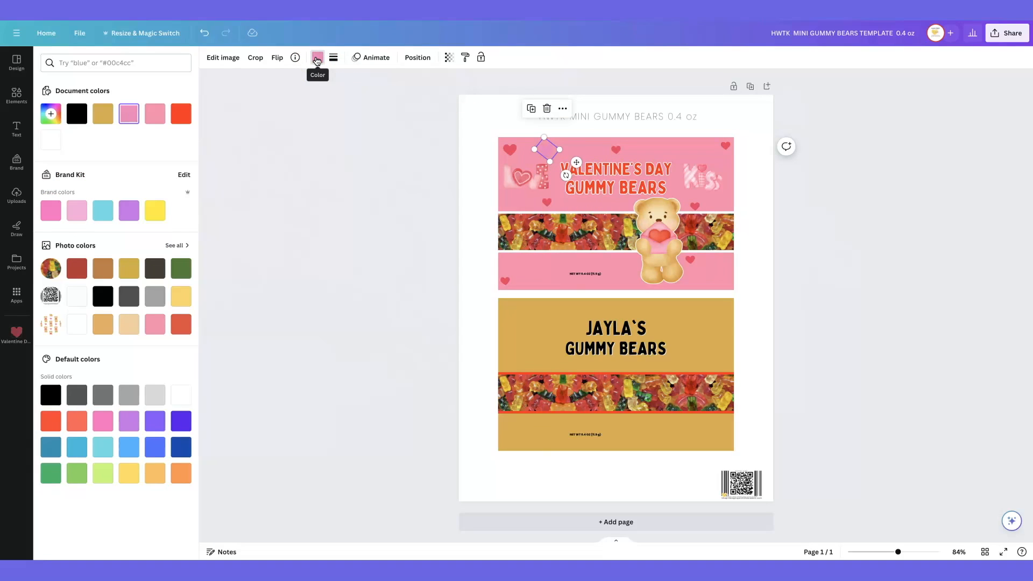
click(50, 114)
click(111, 209)
key(super+v)
click(376, 202)
Duplicate the crimson heart and spread the copies along the upper label's top edge
drag(559, 150, 667, 152)
click(510, 150)
click(545, 151)
key(super+d)
key(super+d)
click(558, 111)
click(649, 114)
Place more crimson heart copies around the upper label's lower pink strip and beside the gummy photo band
drag(672, 158, 725, 283)
click(710, 165)
click(710, 244)
drag(730, 288, 554, 283)
click(540, 223)
click(505, 281)
click(490, 255)
click(450, 261)
Adjust the spacing of the hearts along the upper label's top edge
drag(665, 153, 665, 145)
drag(615, 149, 618, 153)
drag(573, 151, 537, 151)
drag(510, 151, 506, 150)
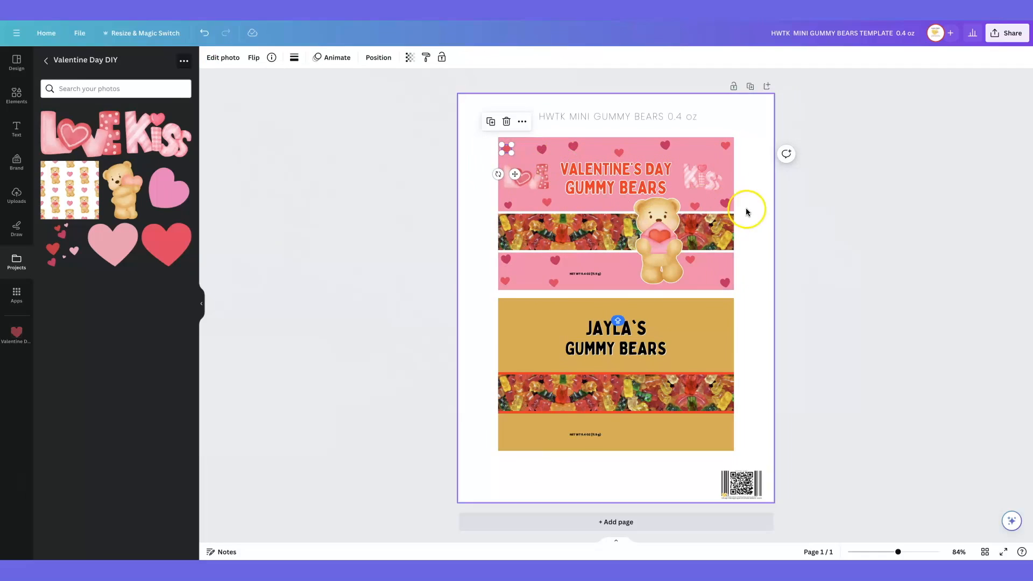
Duplicate the "GUMMY BEARS" text, shrink it onto the lower pink strip and change it to "FROM YOUR FRIEND" plus the child's name
click(652, 188)
click(634, 157)
drag(673, 205, 617, 193)
drag(592, 188, 592, 260)
double_click(592, 260)
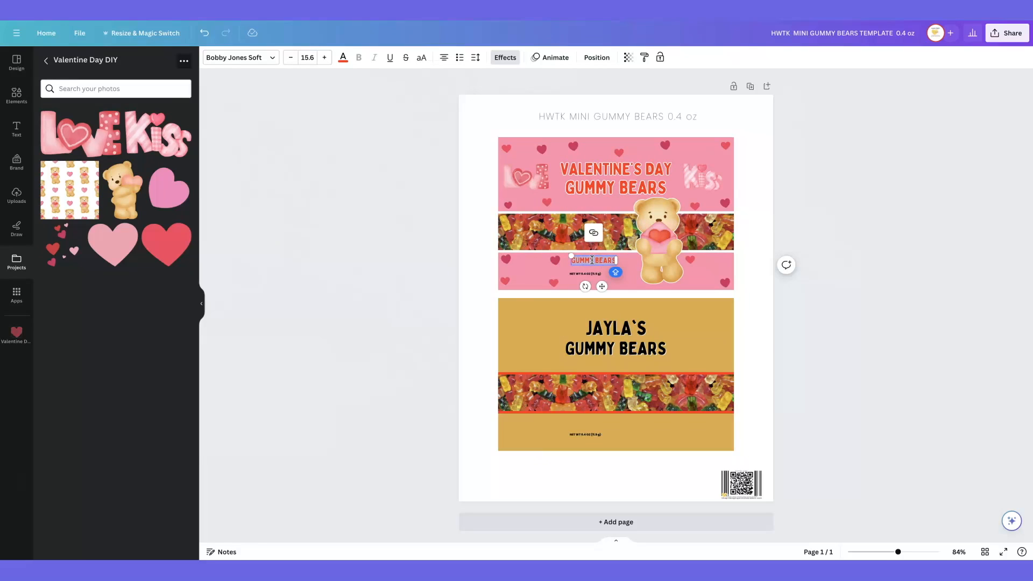
text(FROM YOUR FRIEND JANAE)
mouse_move(616, 266)
mouse_down()
mouse_move(693, 261)
mouse_move(598, 261)
mouse_move(614, 263)
mouse_up()
click(324, 61)
Colour the net weight text on the upper label white
click(586, 274)
click(342, 58)
click(51, 140)
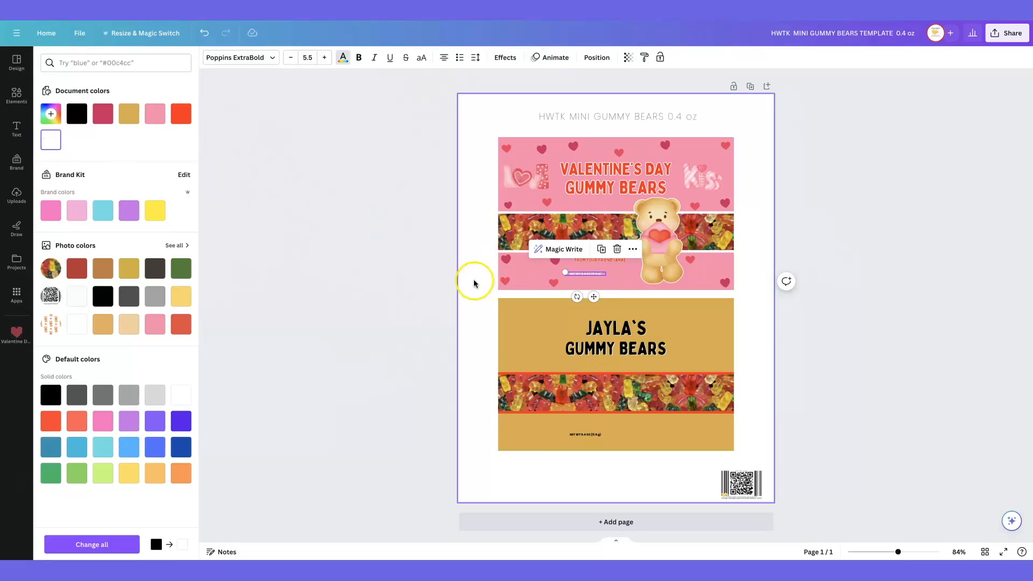
Enlarge the "FROM YOUR FRIEND" line slightly and move the QR barcode image onto the lower pink strip beside the bear
click(596, 261)
drag(566, 258, 558, 256)
drag(585, 261, 585, 262)
drag(741, 484, 710, 272)
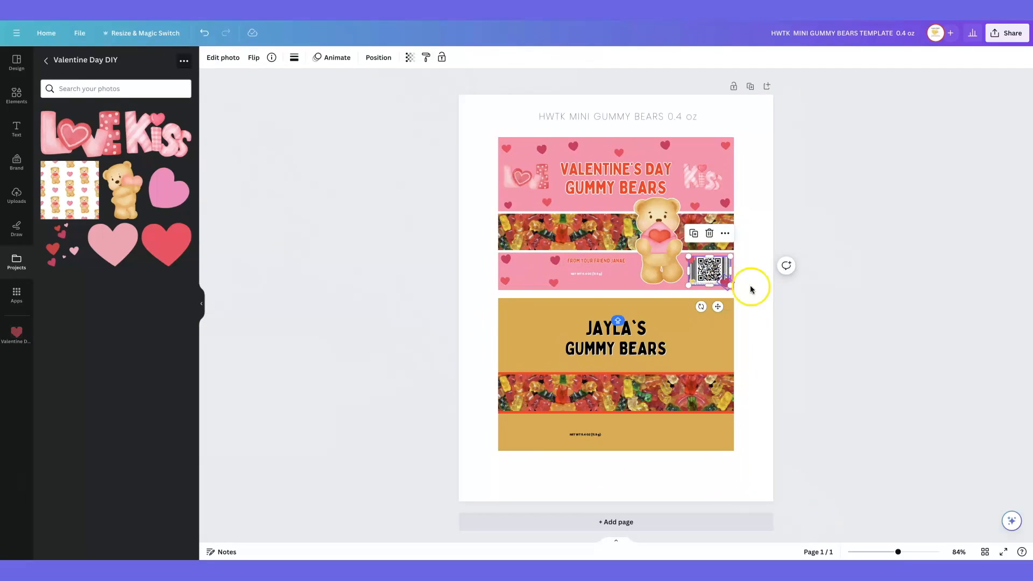
click(759, 315)
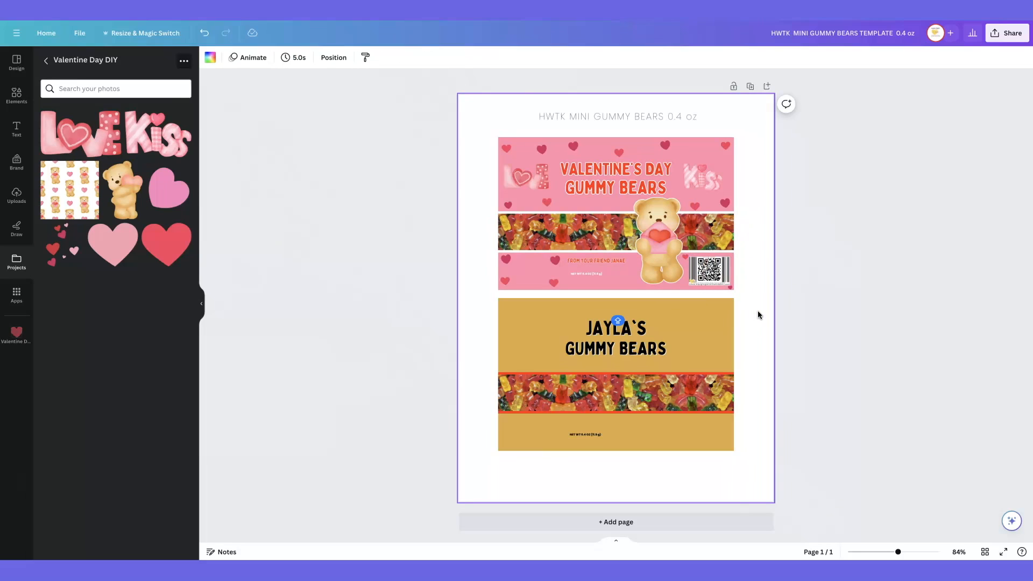
Duplicate the entire finished pink label and place the copy over the gold label below it
drag(483, 137, 752, 295)
click(623, 112)
drag(634, 157, 633, 319)
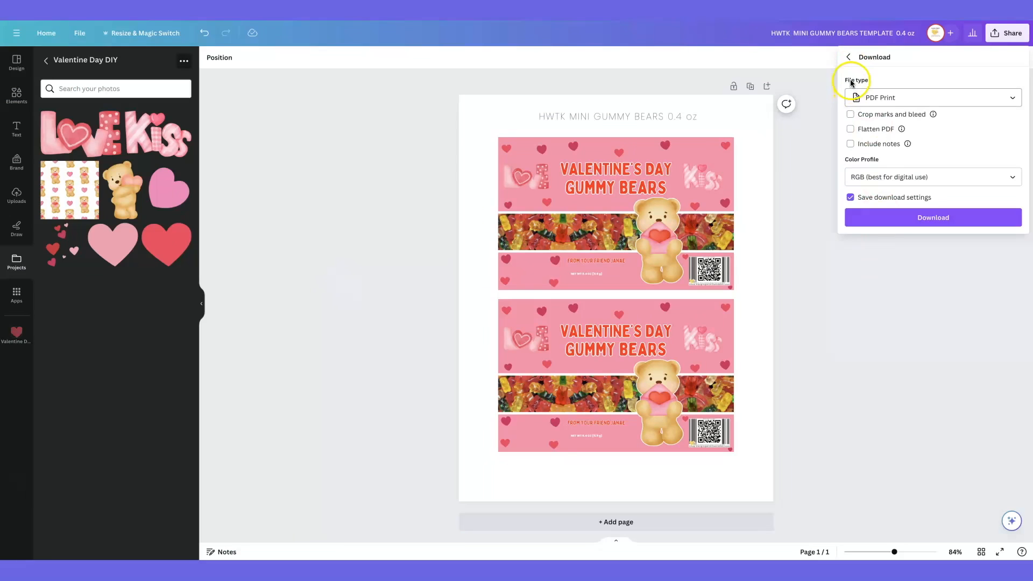
Download the label sheet as a PNG file
click(883, 97)
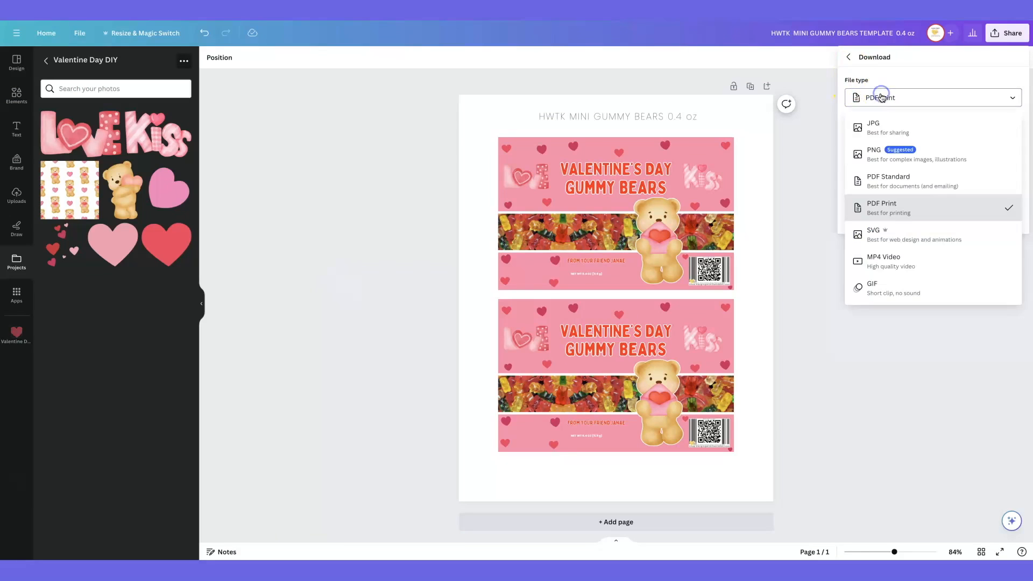
click(872, 152)
click(829, 148)
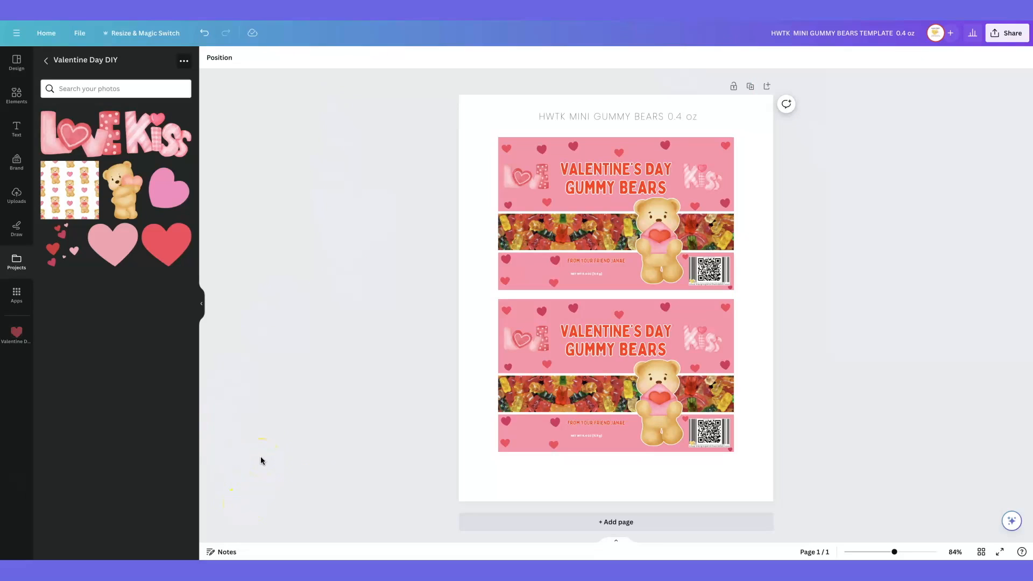
Download the label sheet as a PDF Print file
click(1004, 35)
click(870, 265)
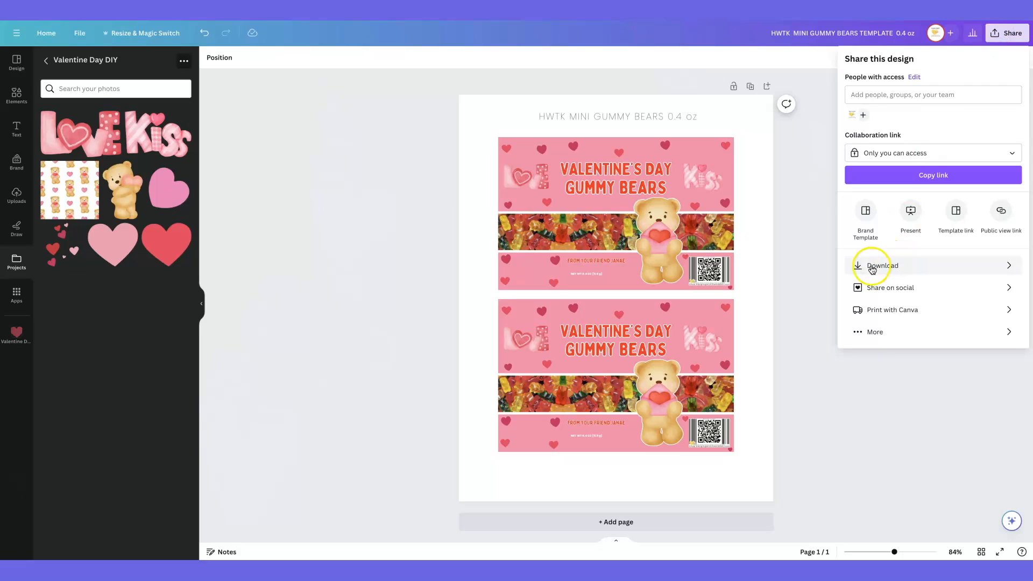
click(865, 94)
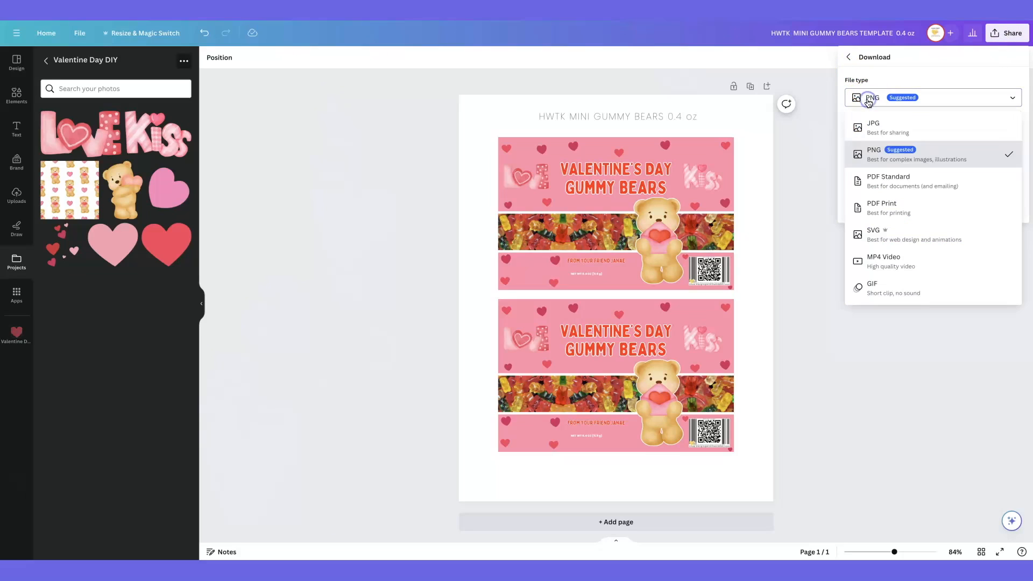
click(896, 209)
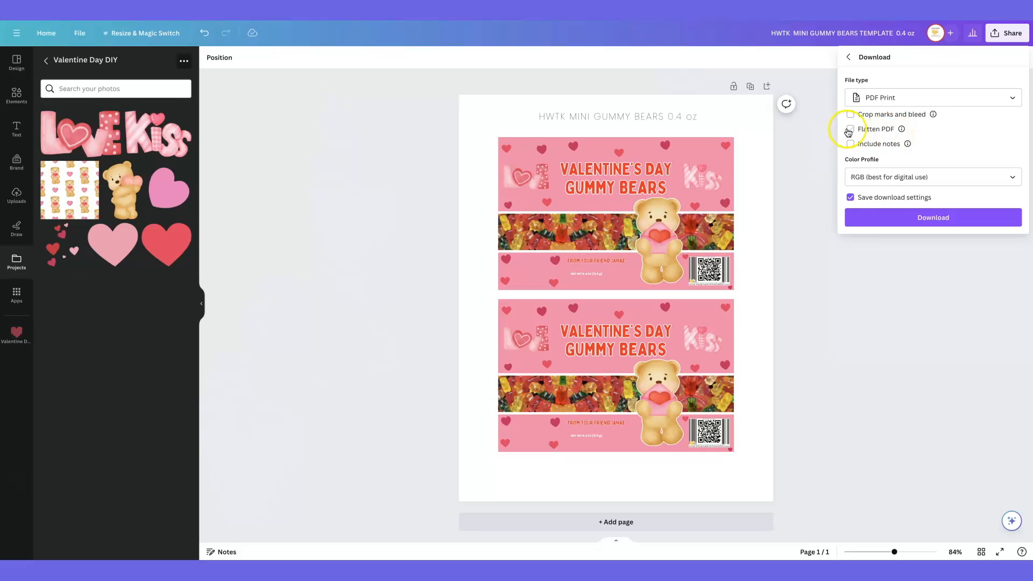
click(902, 221)
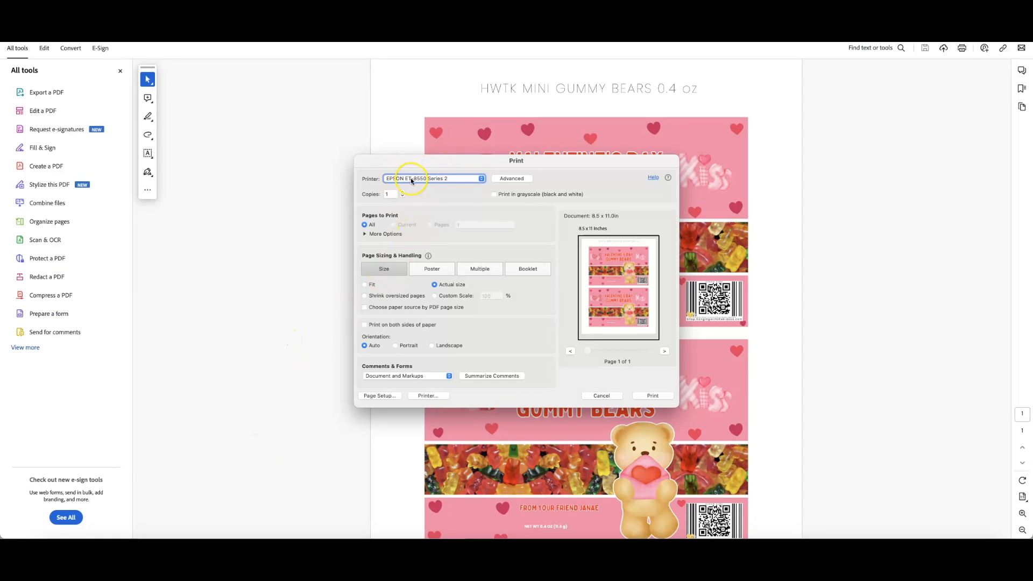
In Adobe Acrobat's print dialog, select the EPSON ET-8550 Series 2 printer and open its printer settings
click(413, 179)
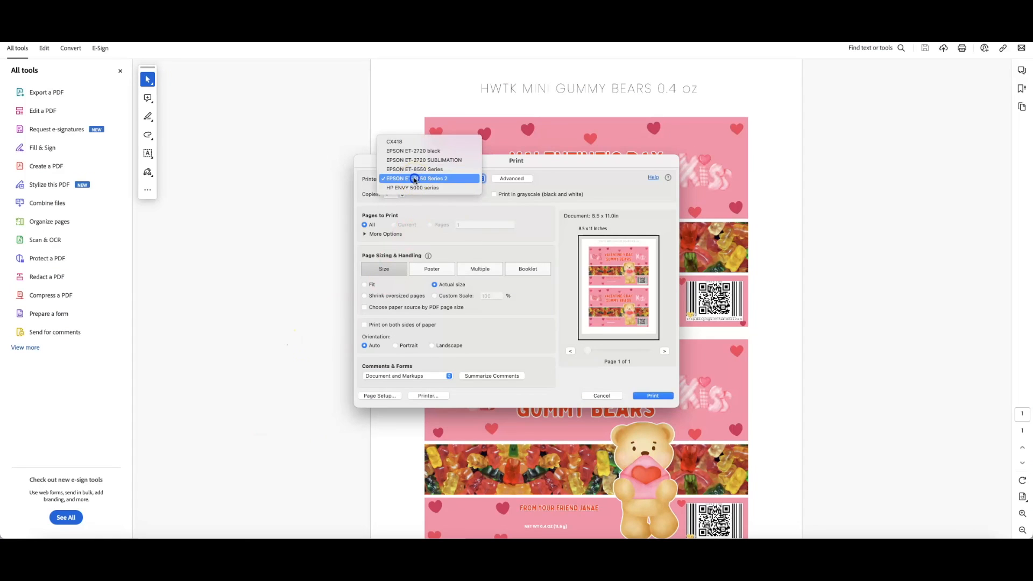
click(415, 180)
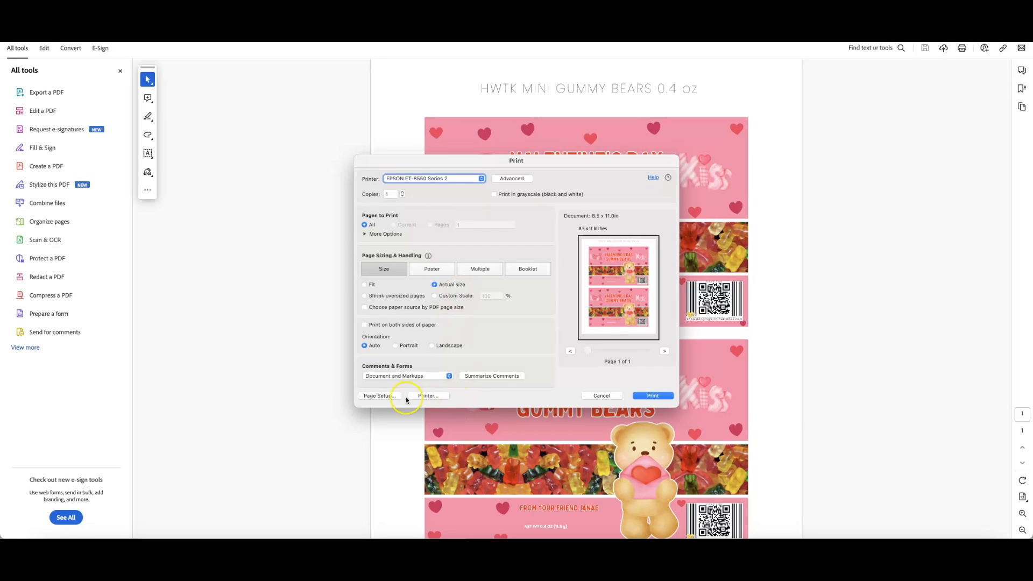
click(426, 396)
scroll(425, 403, down, 3)
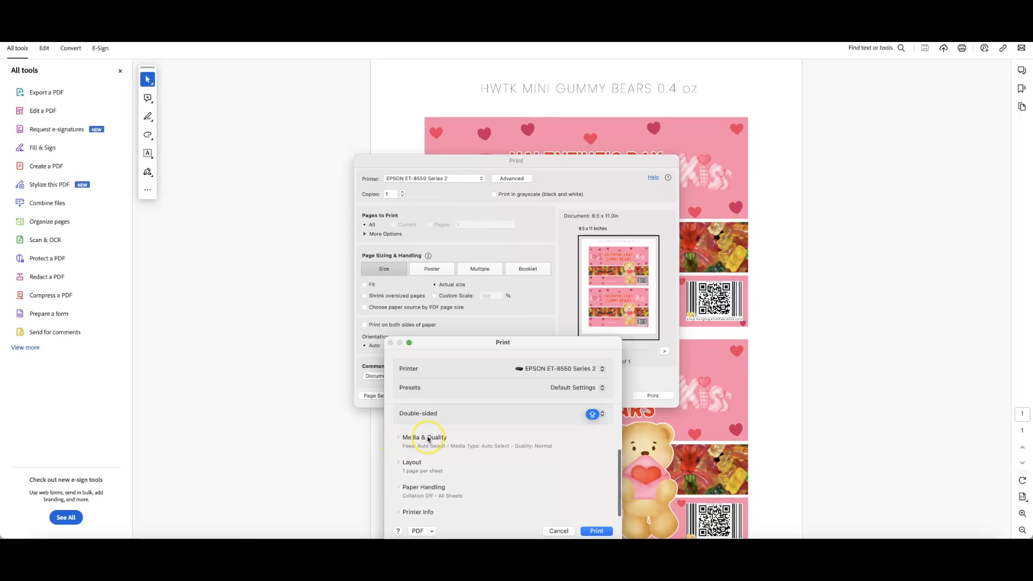
Set the print job's media type to Photo Glossy Paper
click(399, 439)
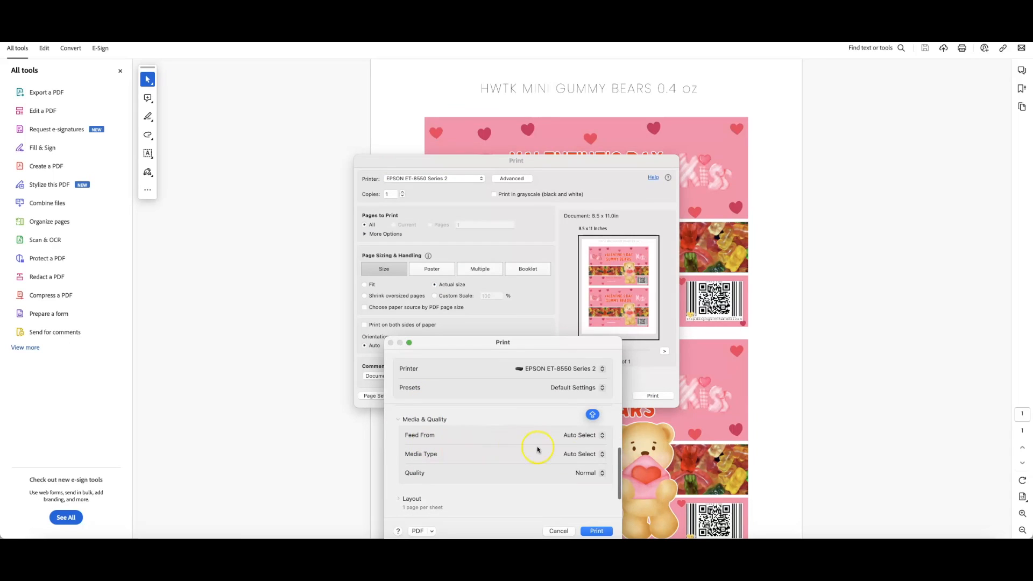
click(571, 453)
scroll(589, 480, down, 2)
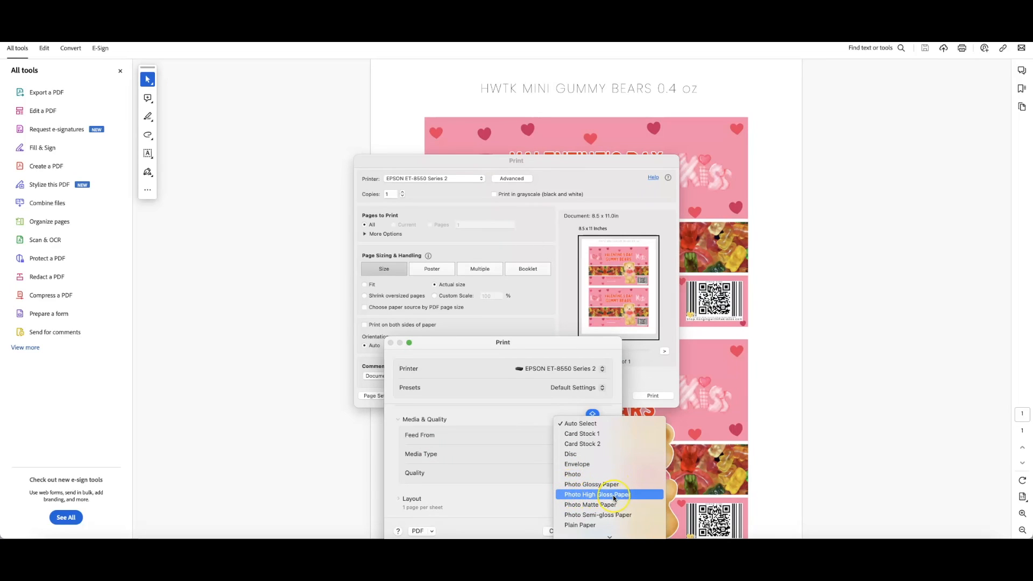
click(591, 484)
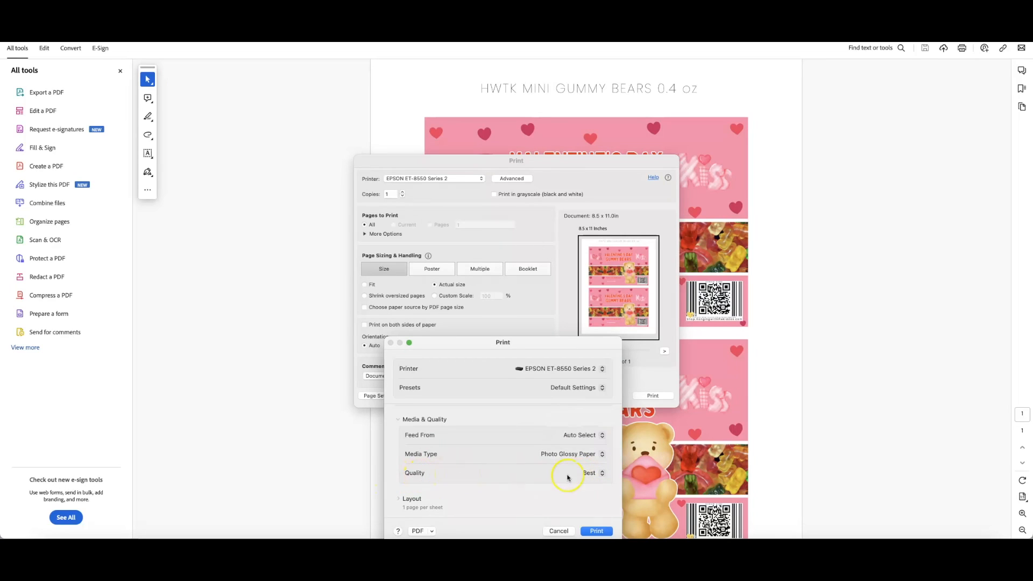